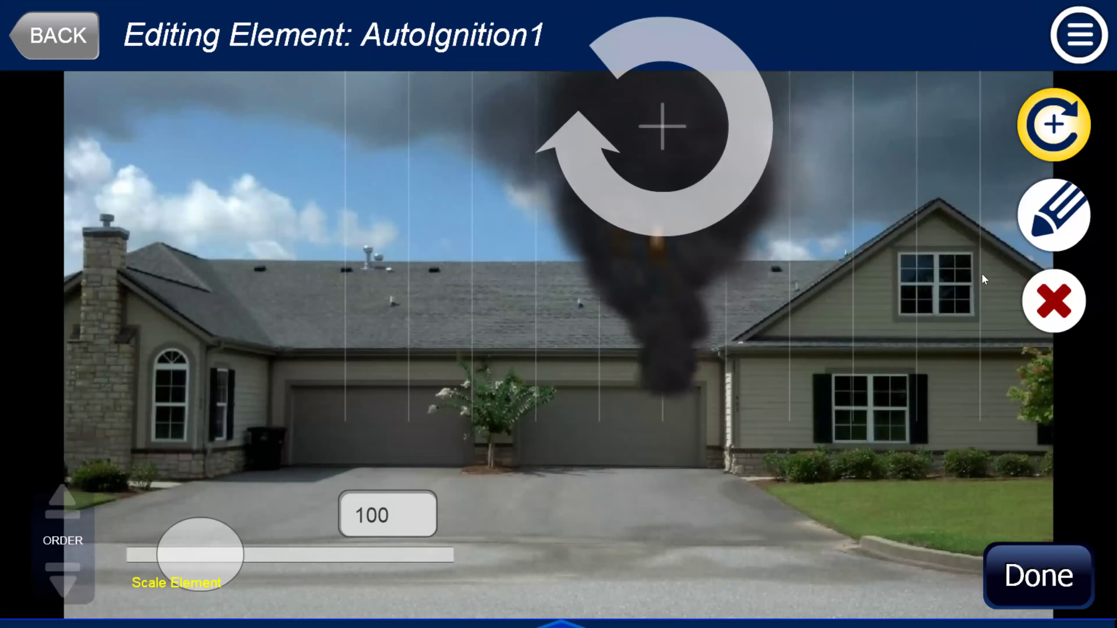
Replace the Auto Ignition element with a Turbulent smoke element placed in front of the double garage
key(Delete)
click(788, 451)
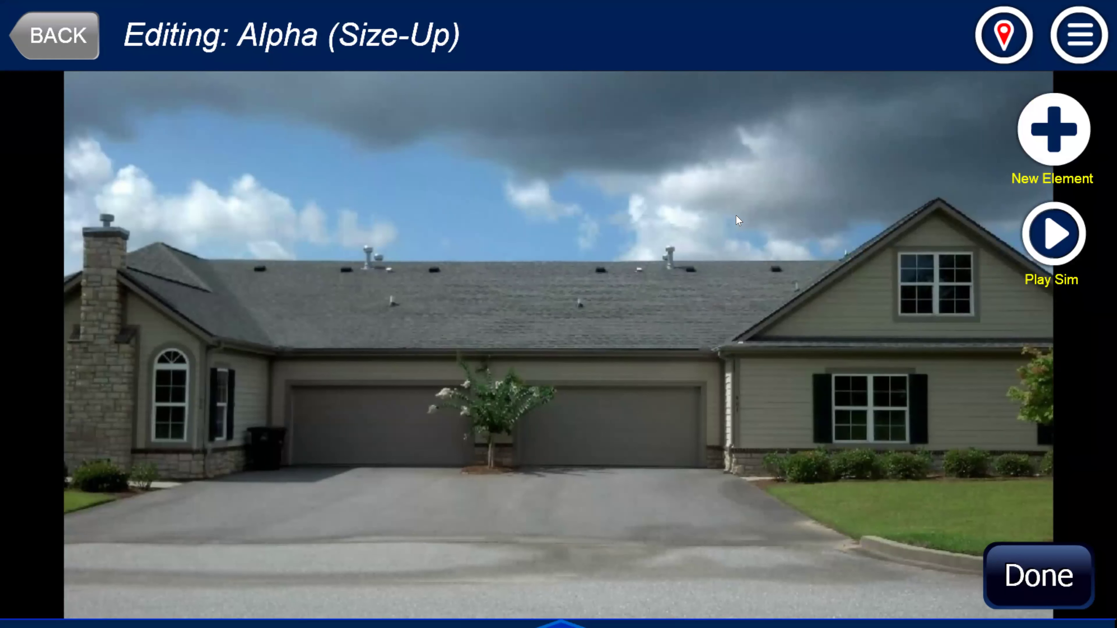
click(1036, 140)
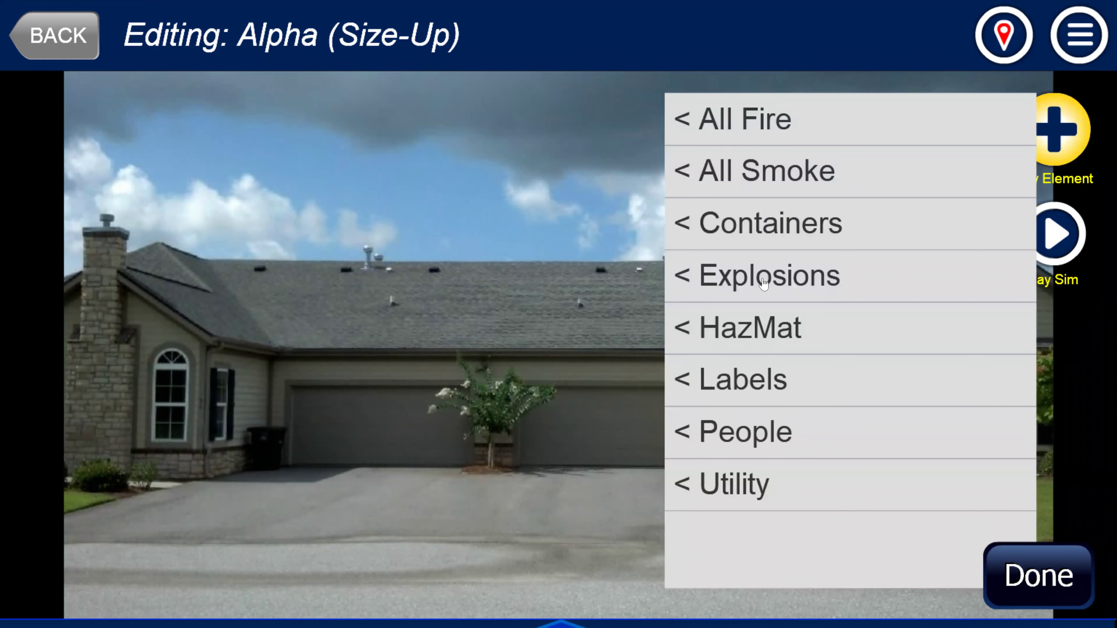
scroll(780, 207, down, 1)
scroll(785, 232, up, 2)
click(777, 184)
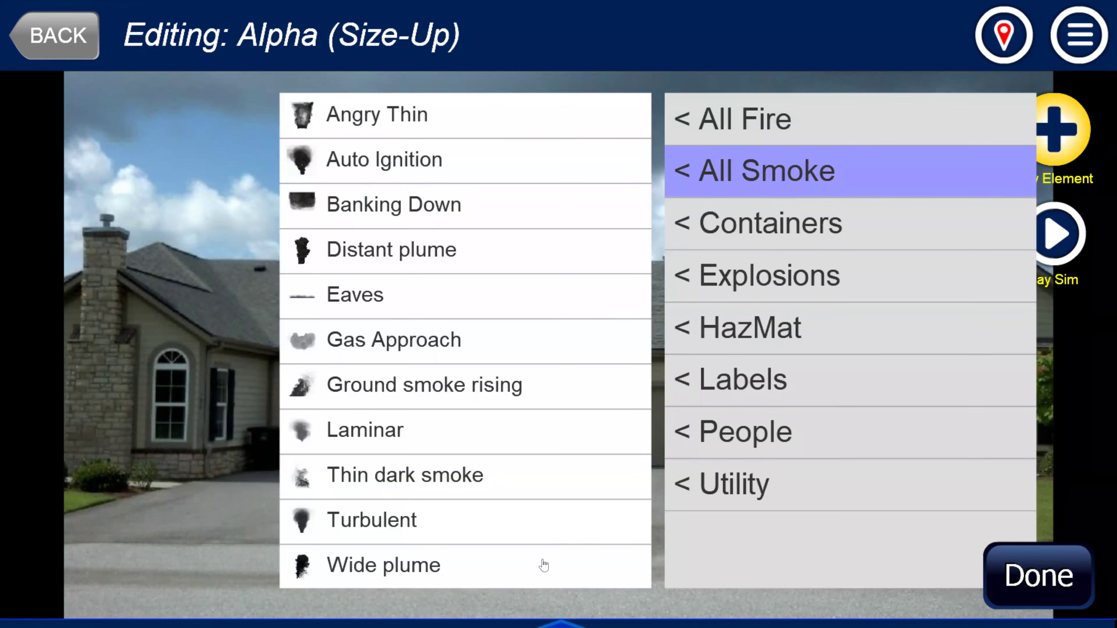
scroll(410, 483, down, 1)
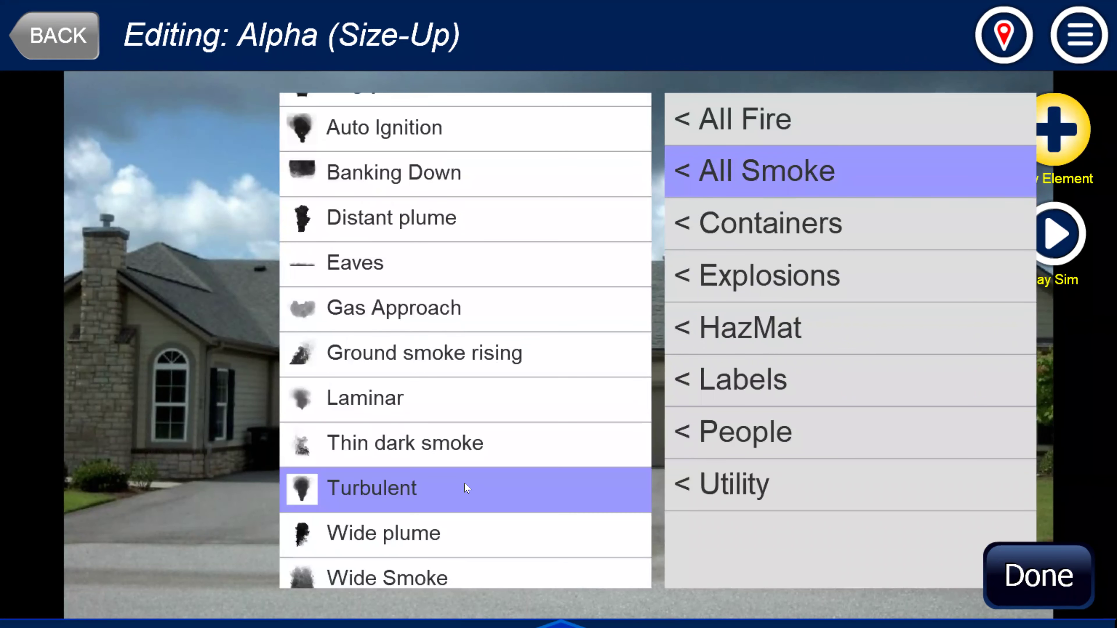
click(423, 485)
drag(541, 467, 574, 335)
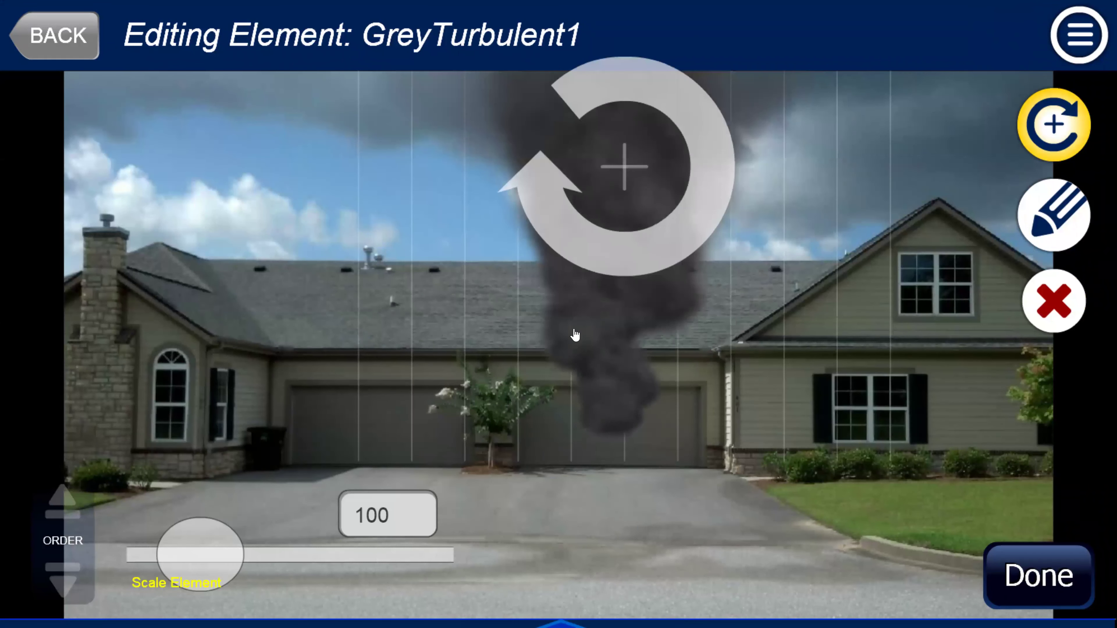
Scale the turbulent smoke to 49 and position its base at the upper corner of the garage door nearest the gabled wing
drag(233, 555, 201, 552)
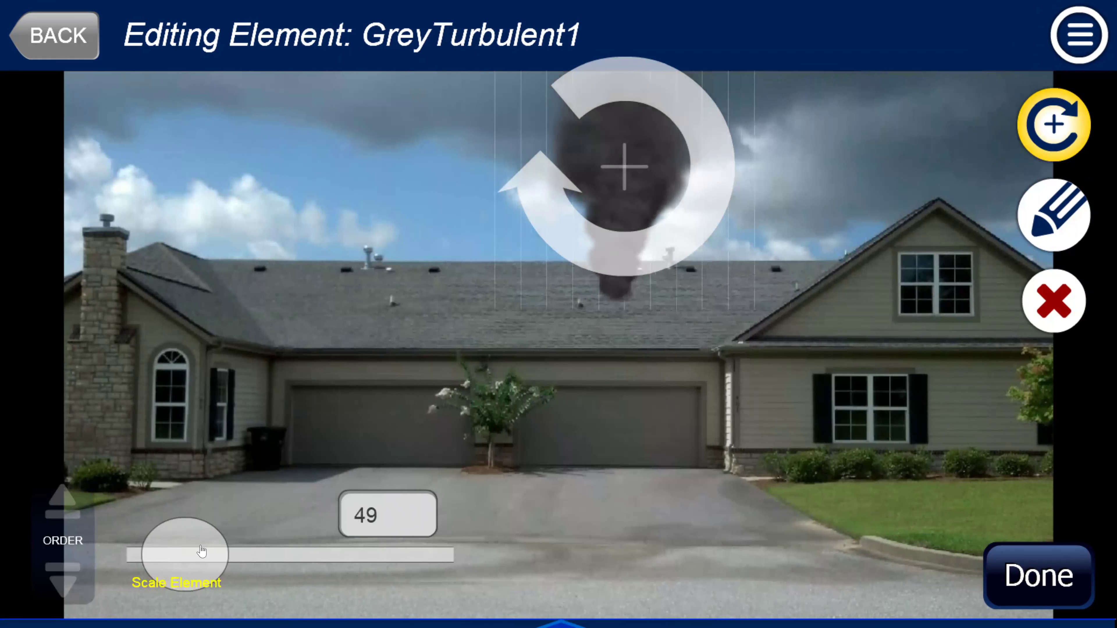
drag(613, 229, 673, 332)
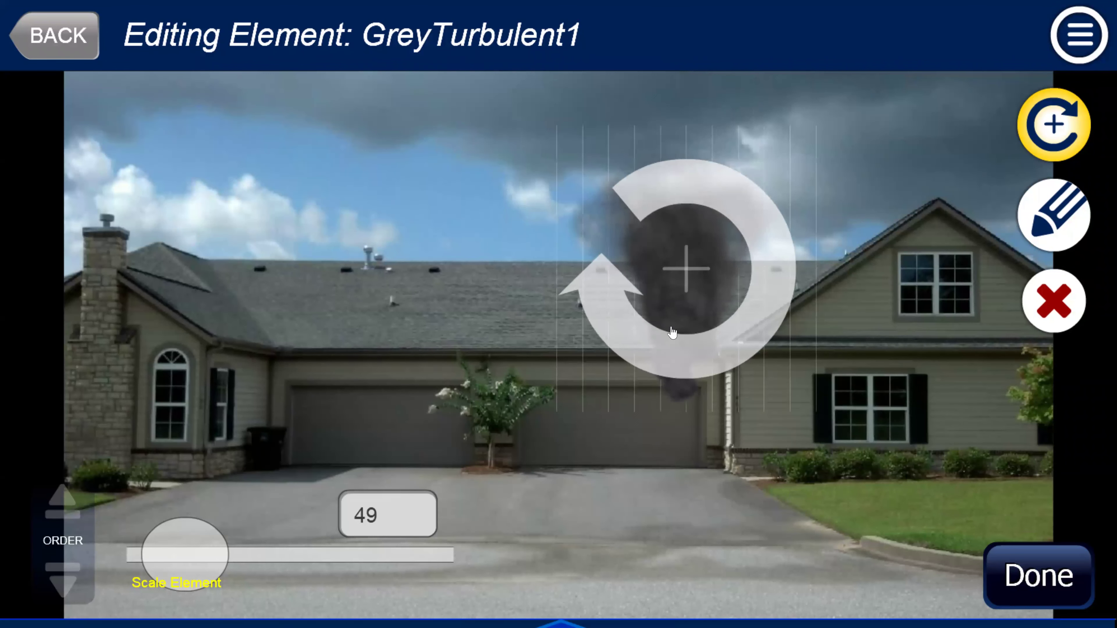
drag(224, 560, 205, 560)
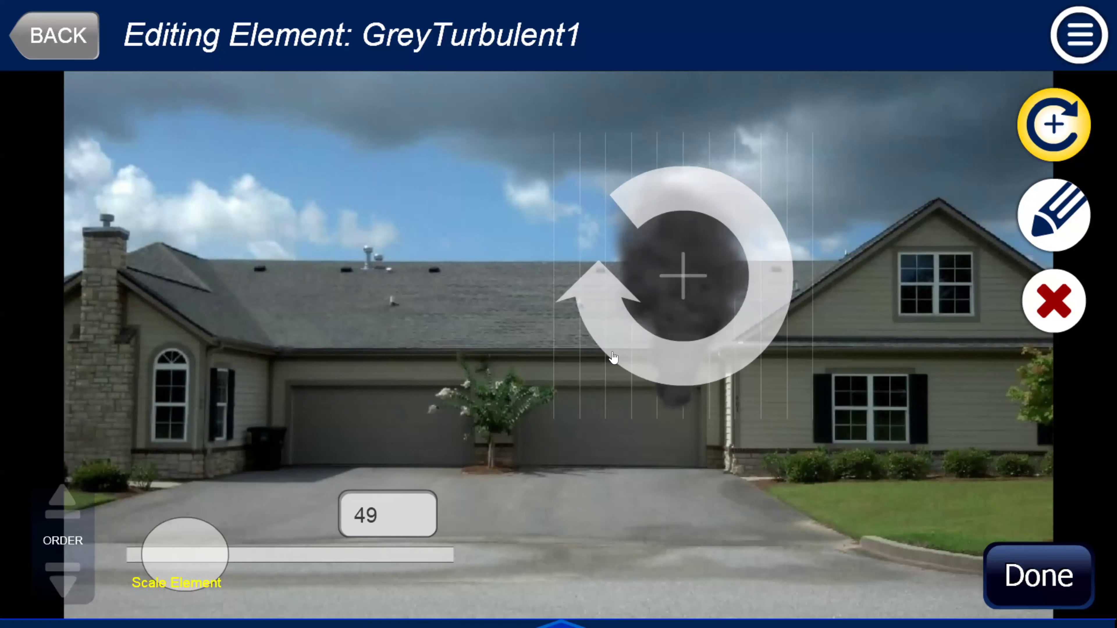
drag(693, 280, 688, 273)
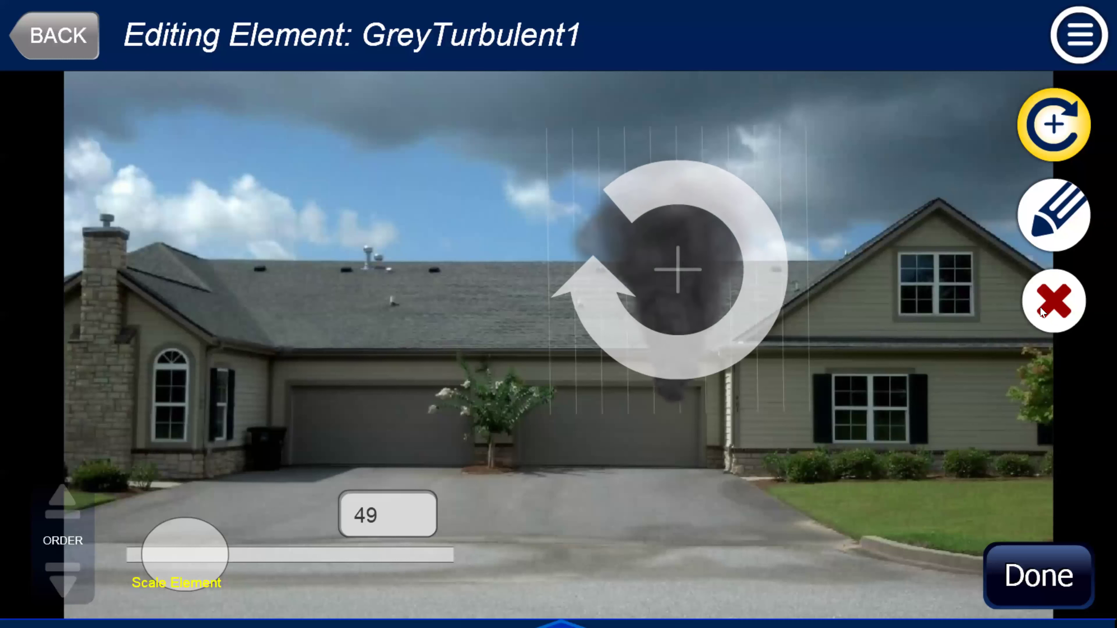
Set the turbulent smoke's opacity to 0.83 and finish editing the element
click(1067, 218)
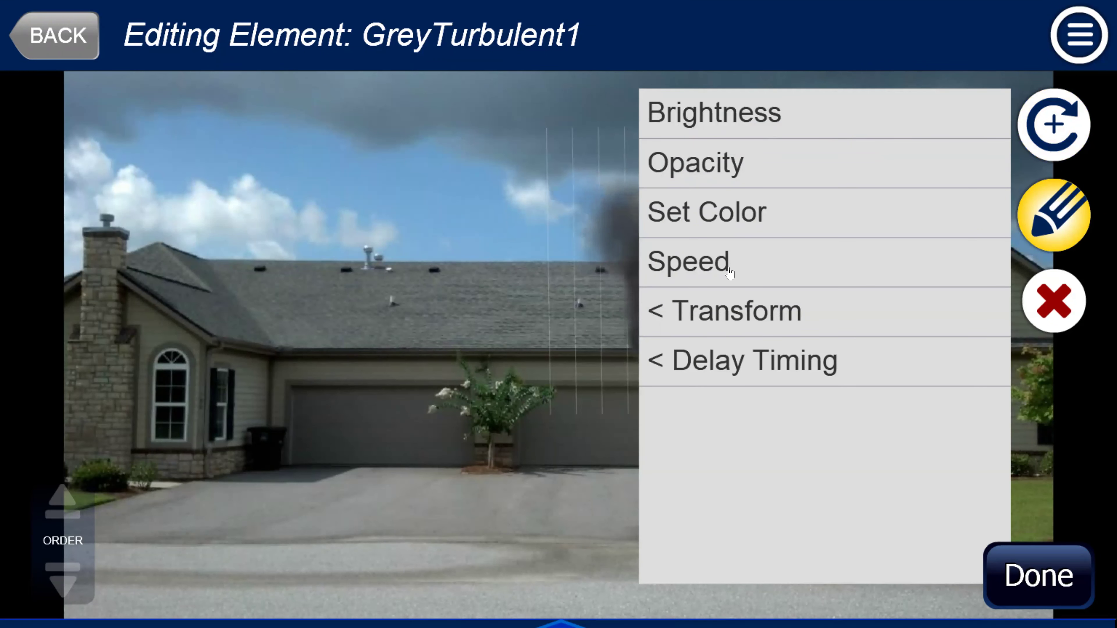
click(741, 162)
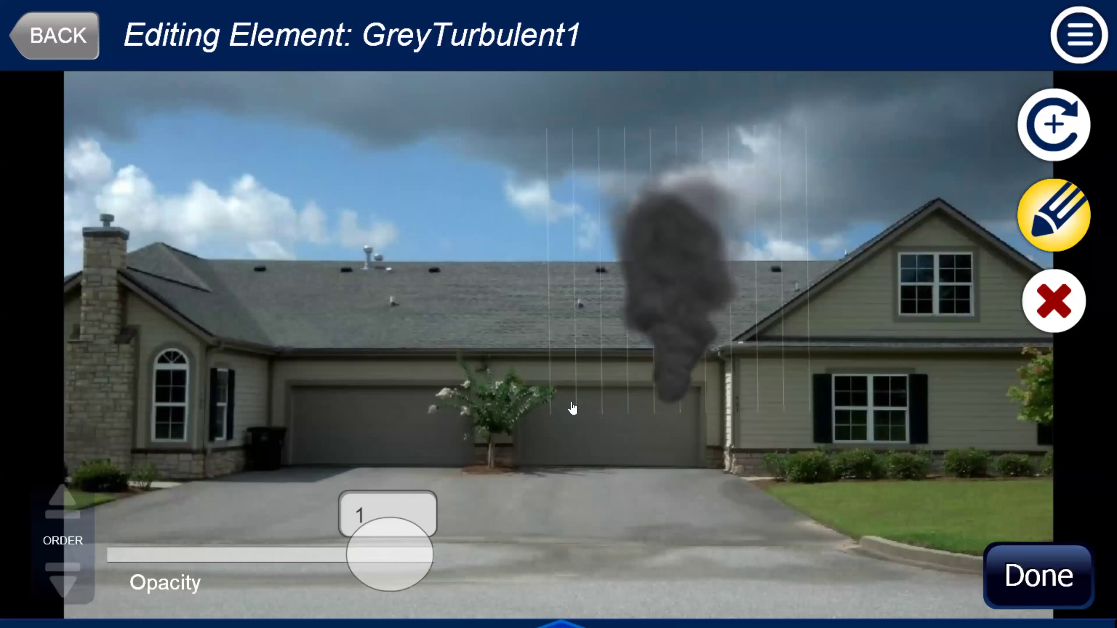
mouse_move(366, 544)
mouse_down()
mouse_move(327, 543)
mouse_move(349, 542)
mouse_up()
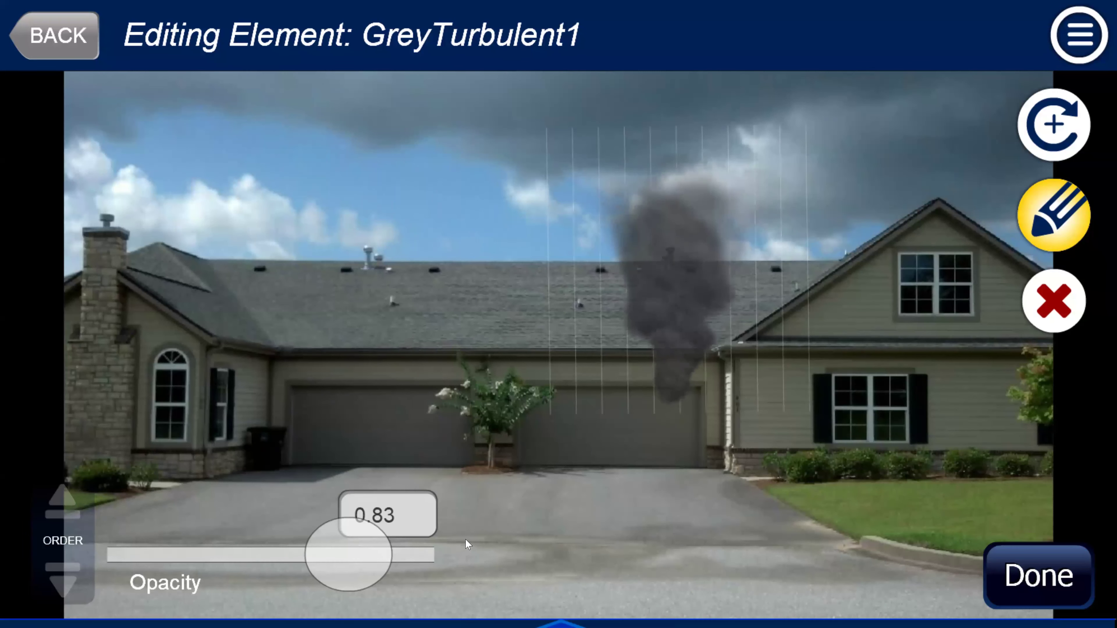
click(1030, 523)
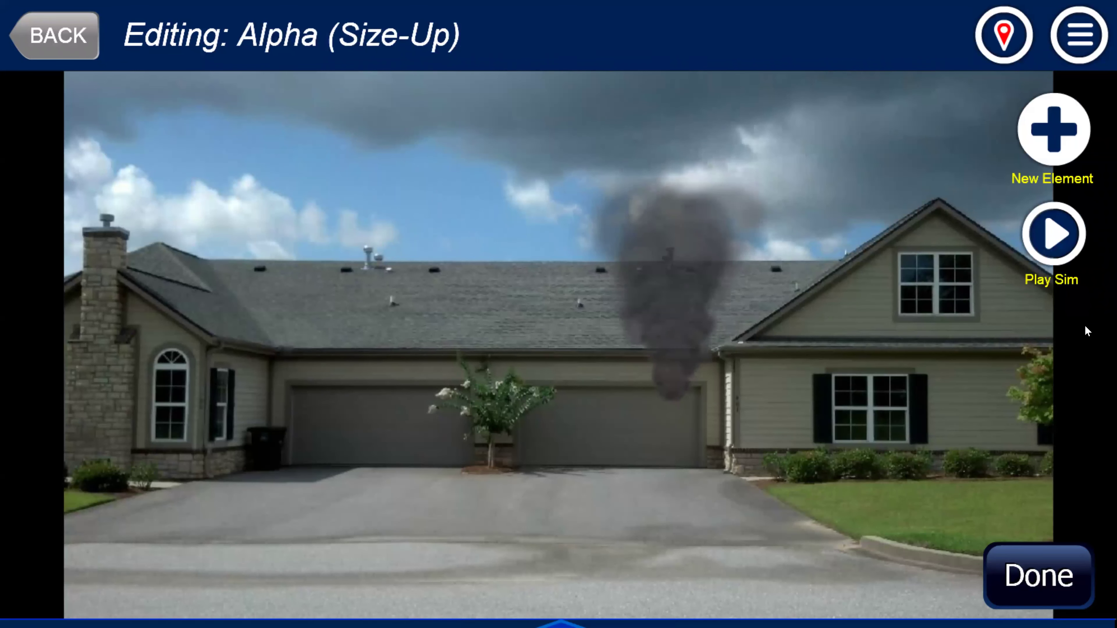
Add a Basic Fire element scaled to 22 at the base of the smoke column on the garage door
click(1047, 145)
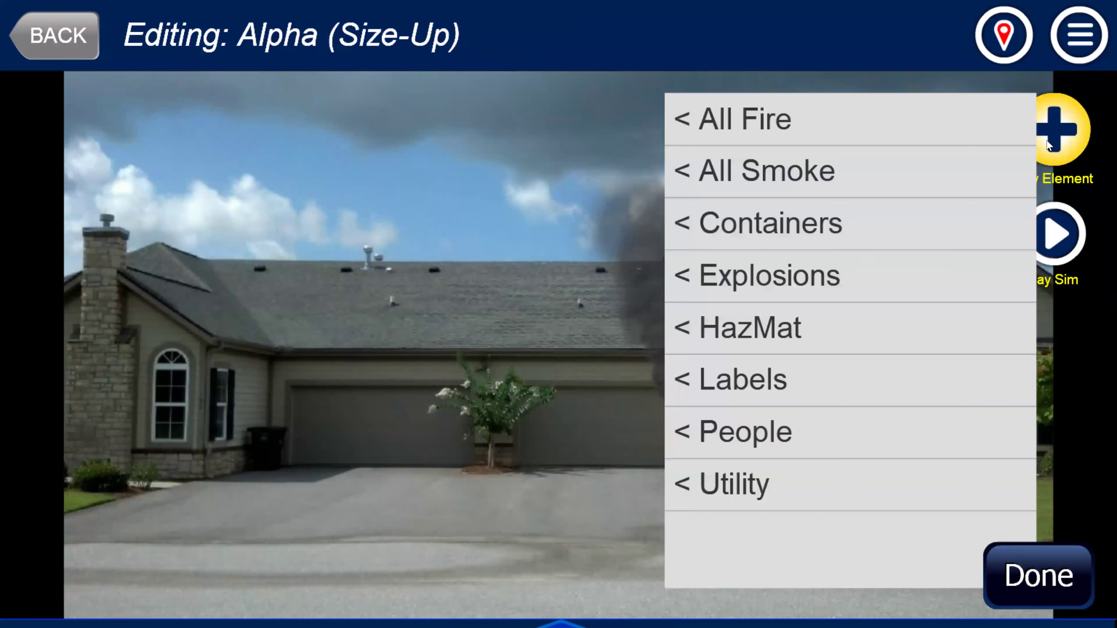
click(778, 124)
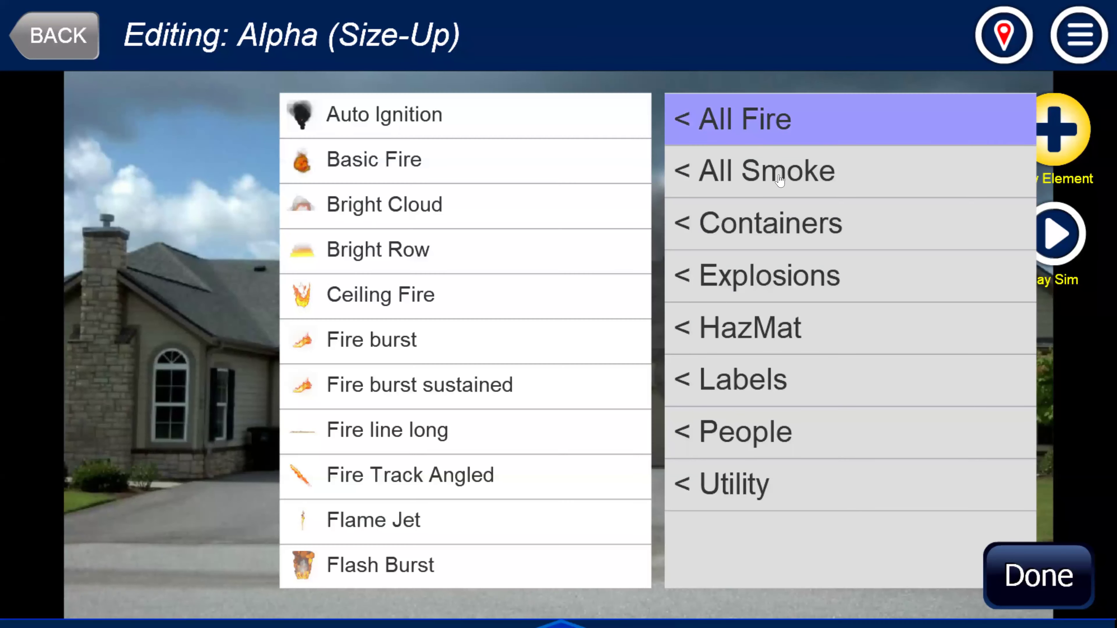
click(404, 175)
click(592, 382)
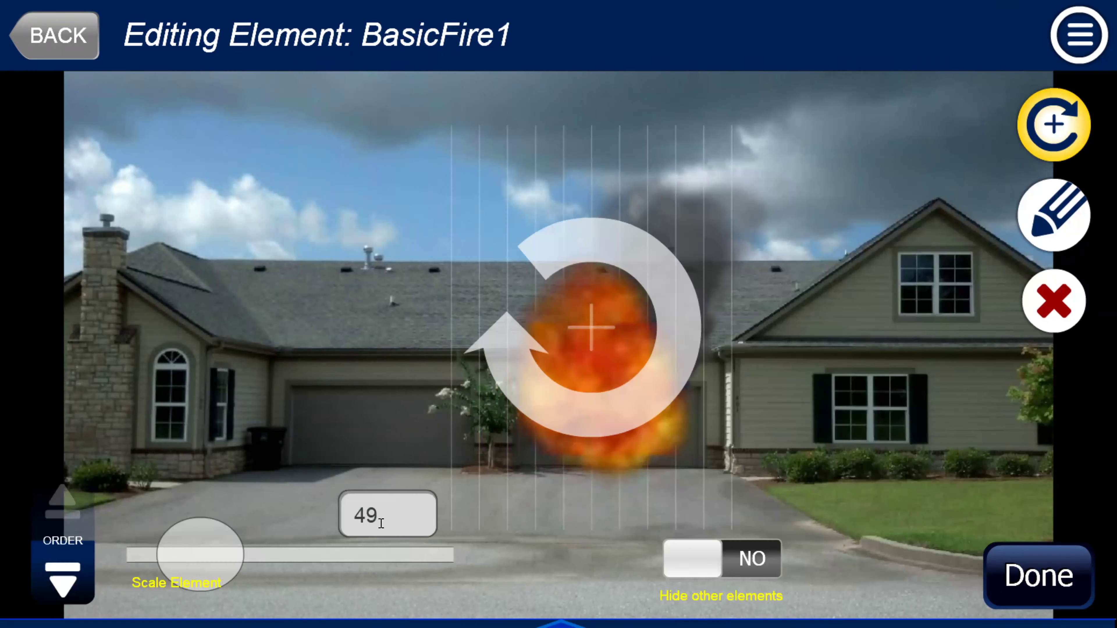
drag(205, 555, 181, 555)
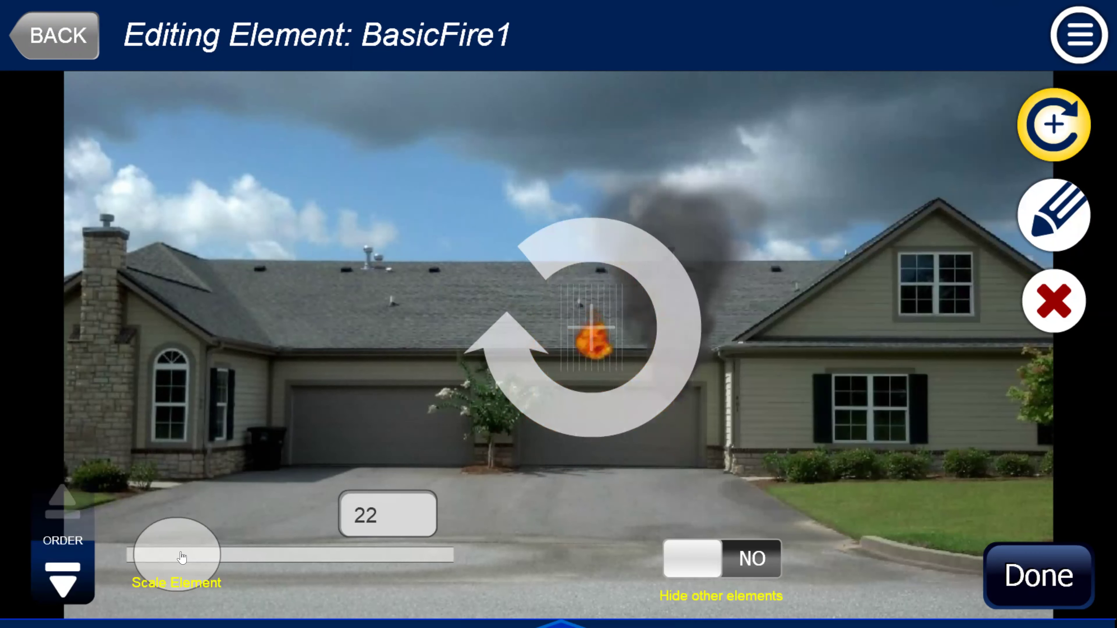
drag(619, 357, 662, 385)
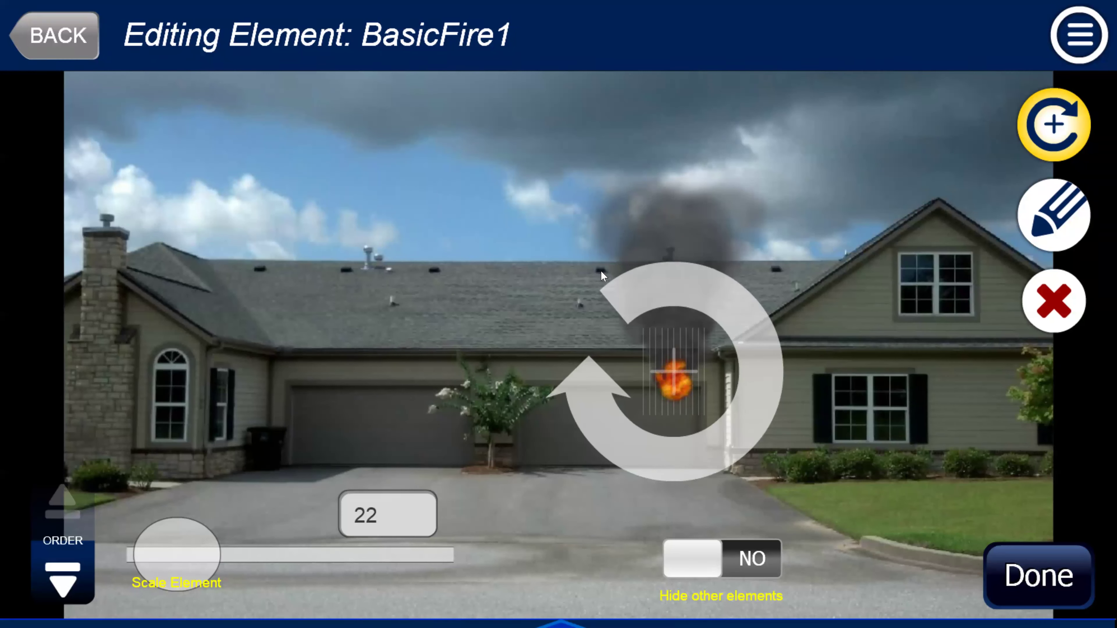
click(995, 571)
Review the location options and the list of editable locations in the Size-Up simulation
click(1055, 237)
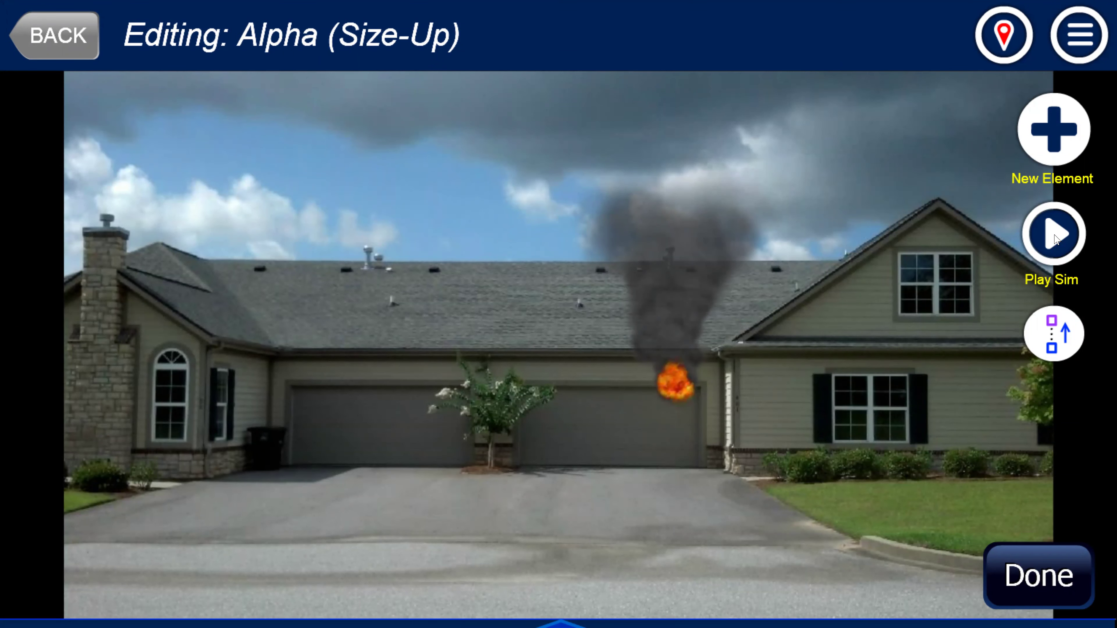
click(1006, 41)
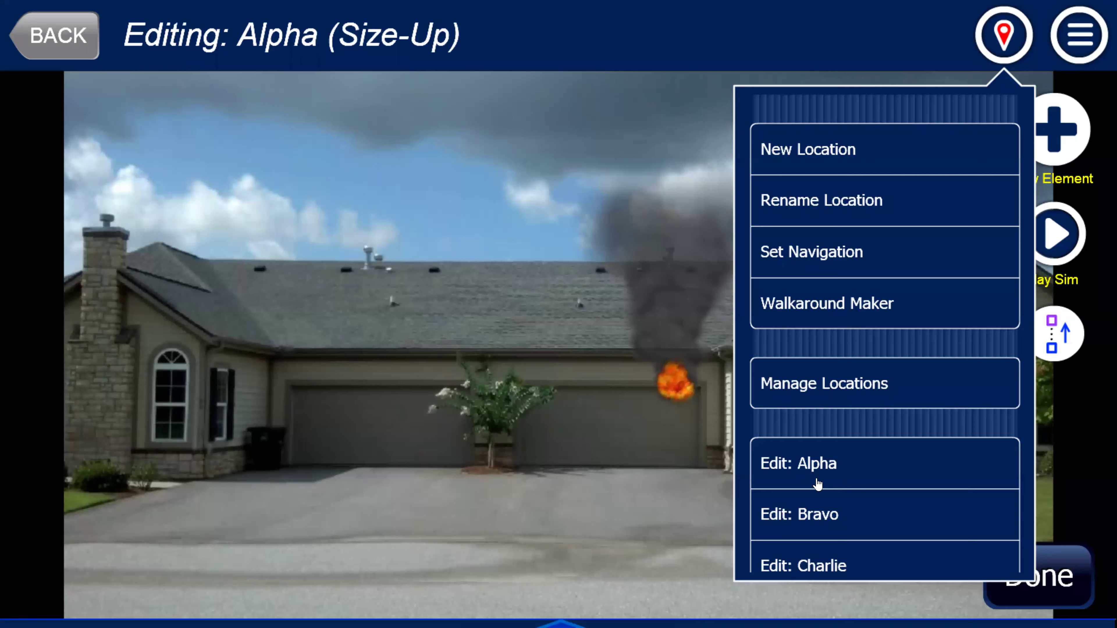
mouse_move(819, 484)
mouse_down()
mouse_move(835, 419)
mouse_move(831, 499)
mouse_up()
click(643, 269)
Exit the Size-Up simulation and open the TruGas simulation for editing
click(81, 44)
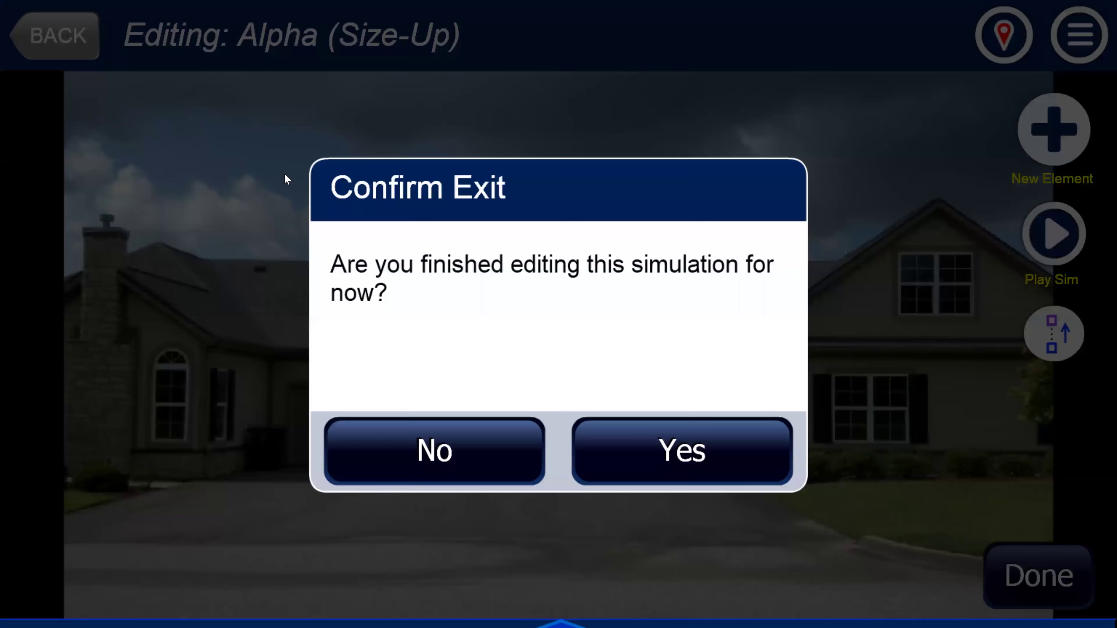
click(648, 470)
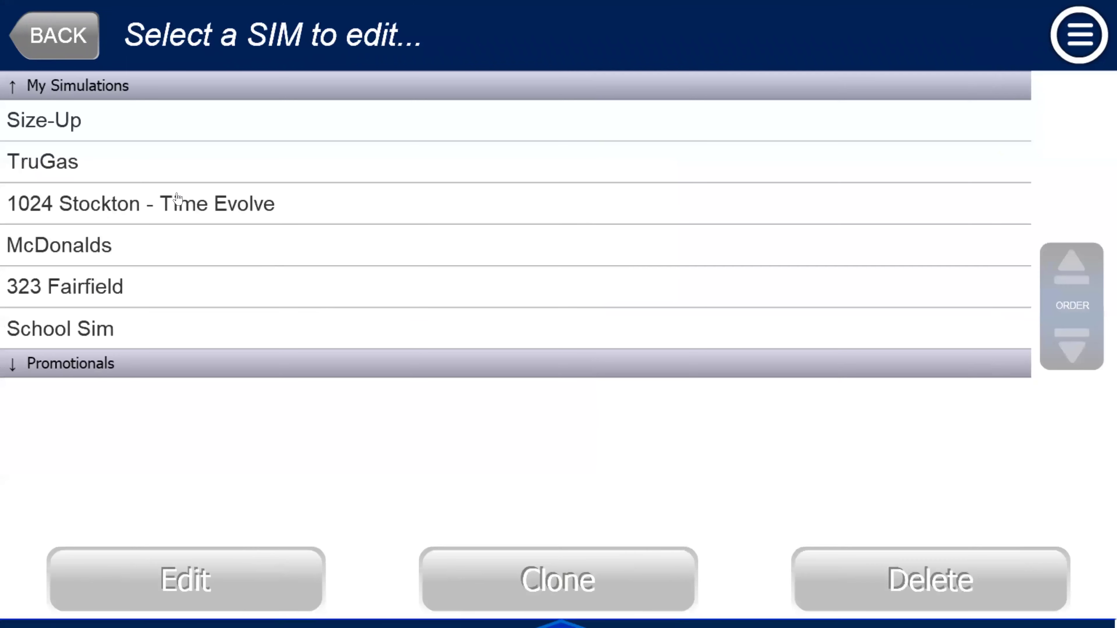
click(162, 168)
click(302, 567)
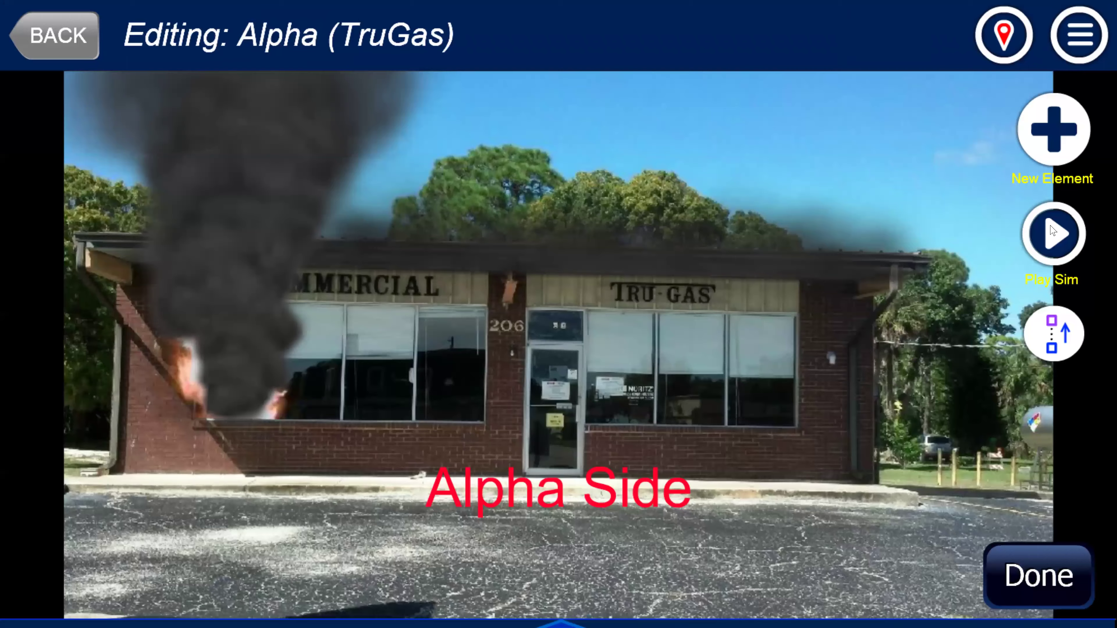
Play the TruGas simulation, walk around the building through its Bravo, Charlie and Delta sides, and exit to the simulation list
click(1053, 233)
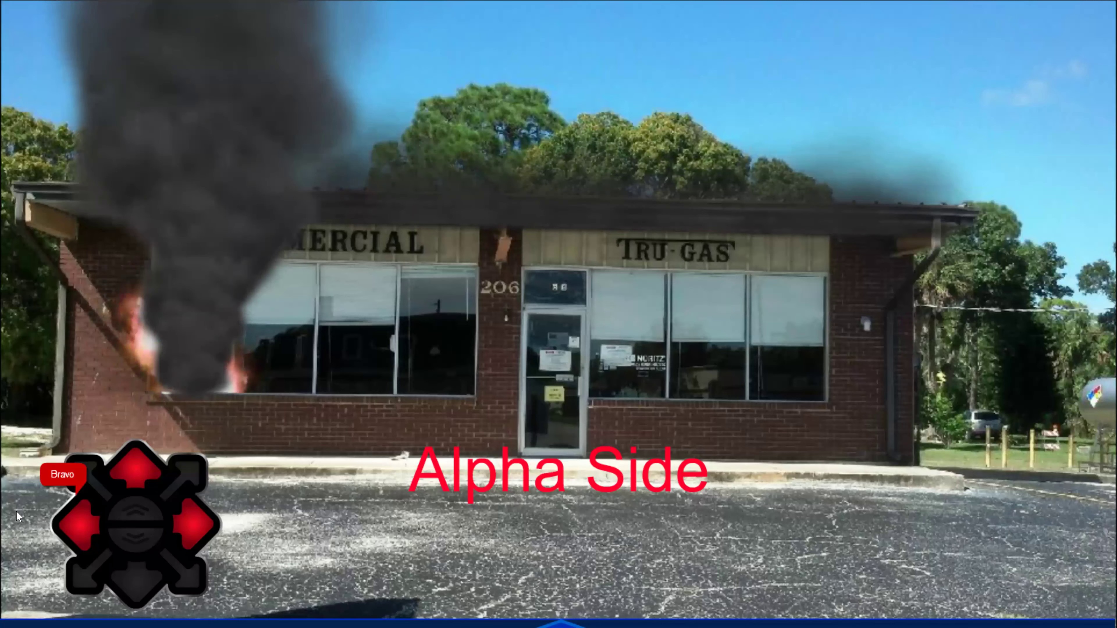
click(70, 521)
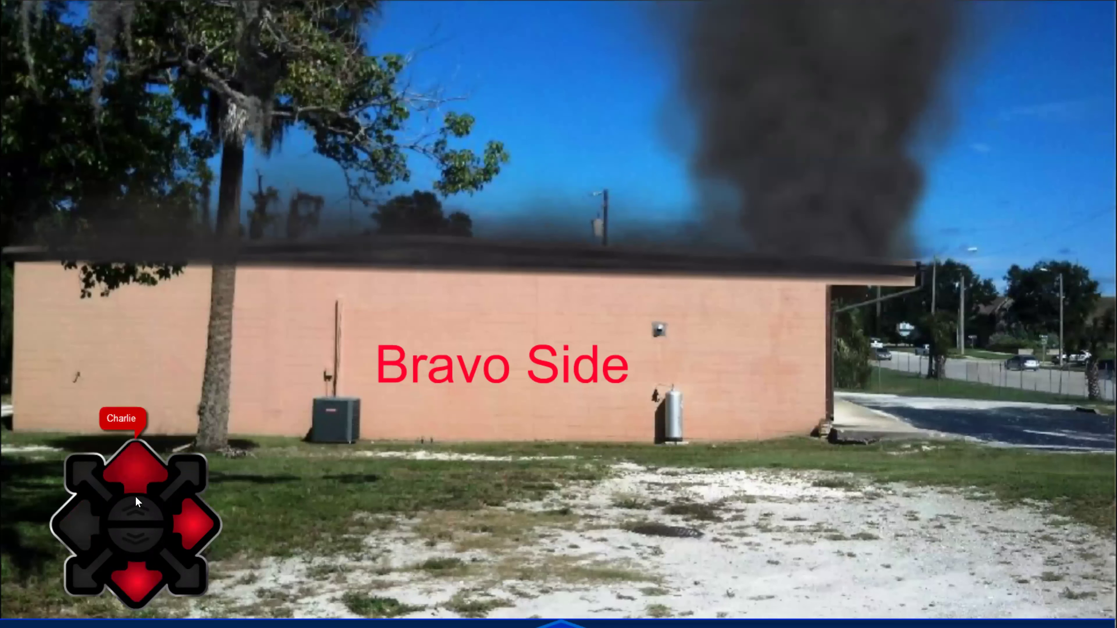
click(135, 470)
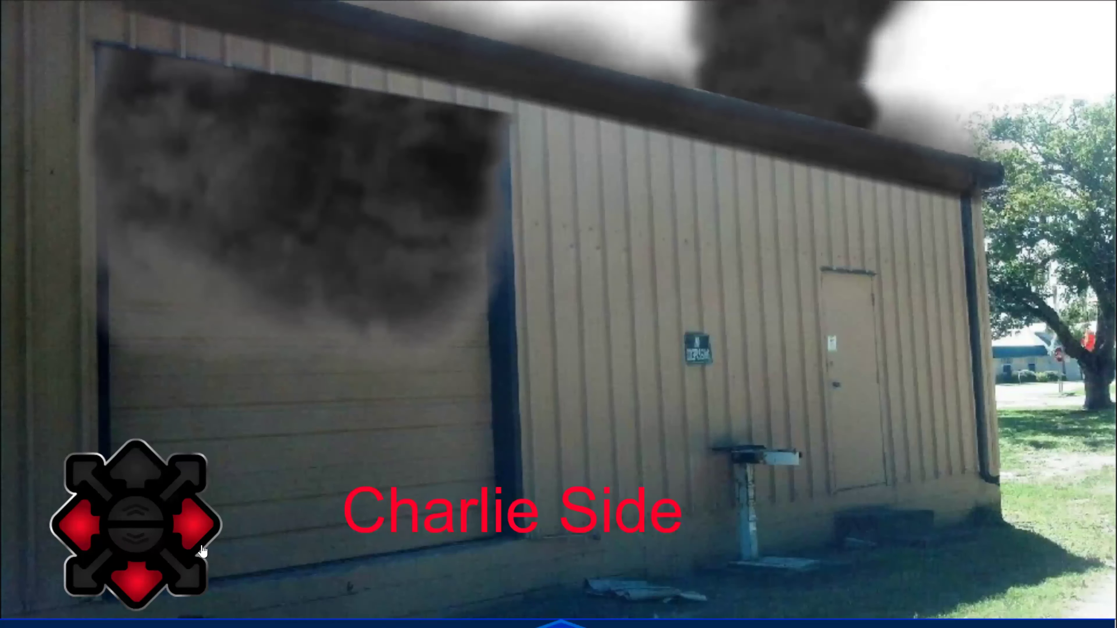
click(201, 531)
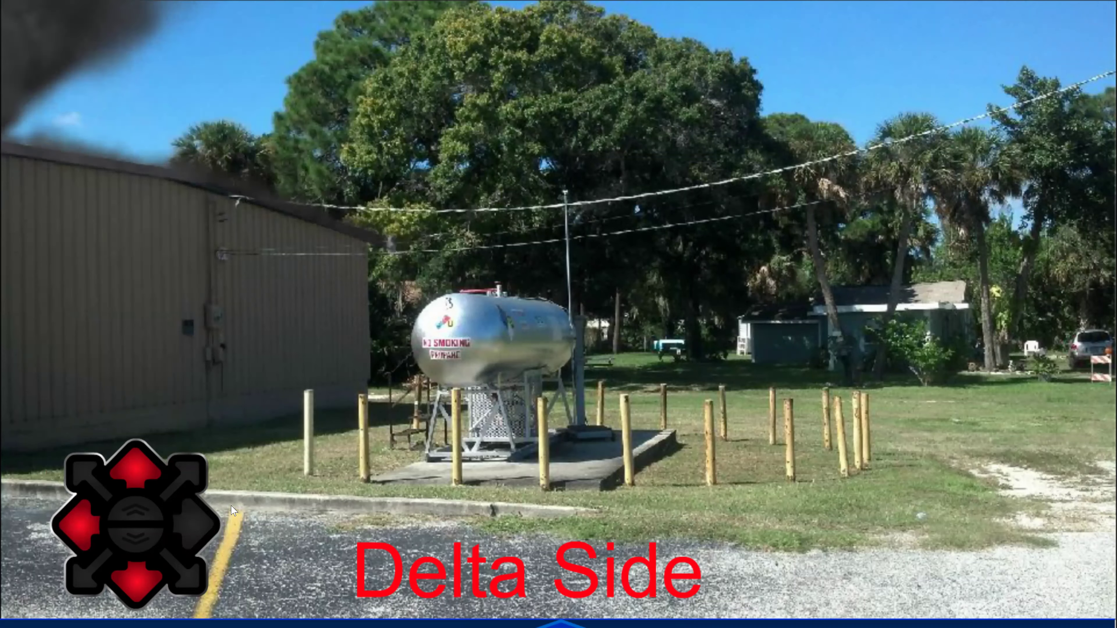
click(198, 488)
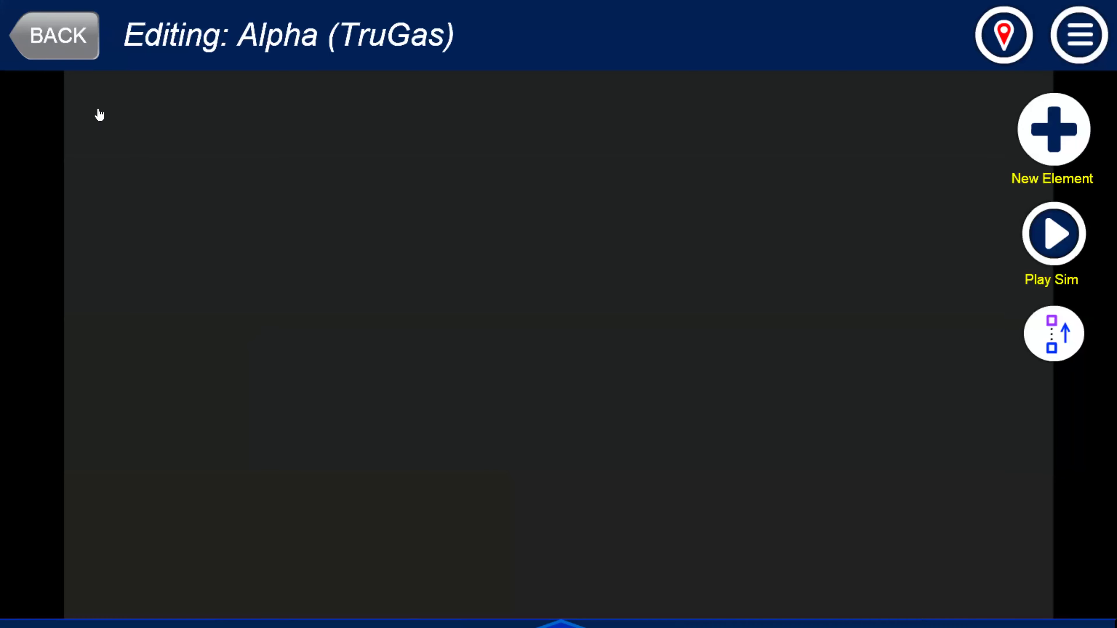
click(73, 55)
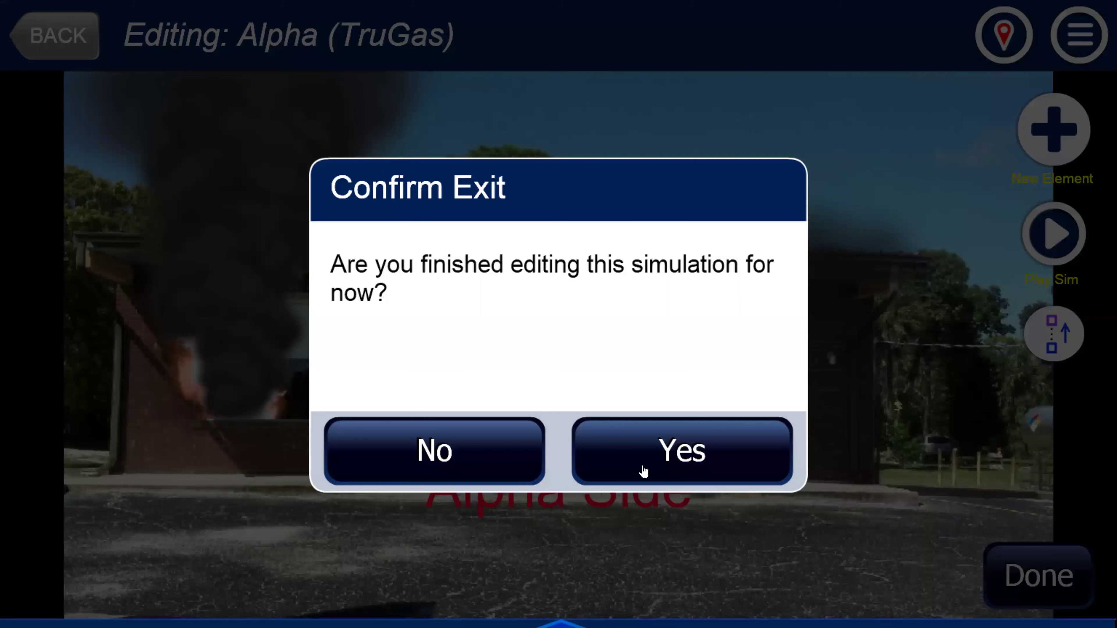
click(662, 451)
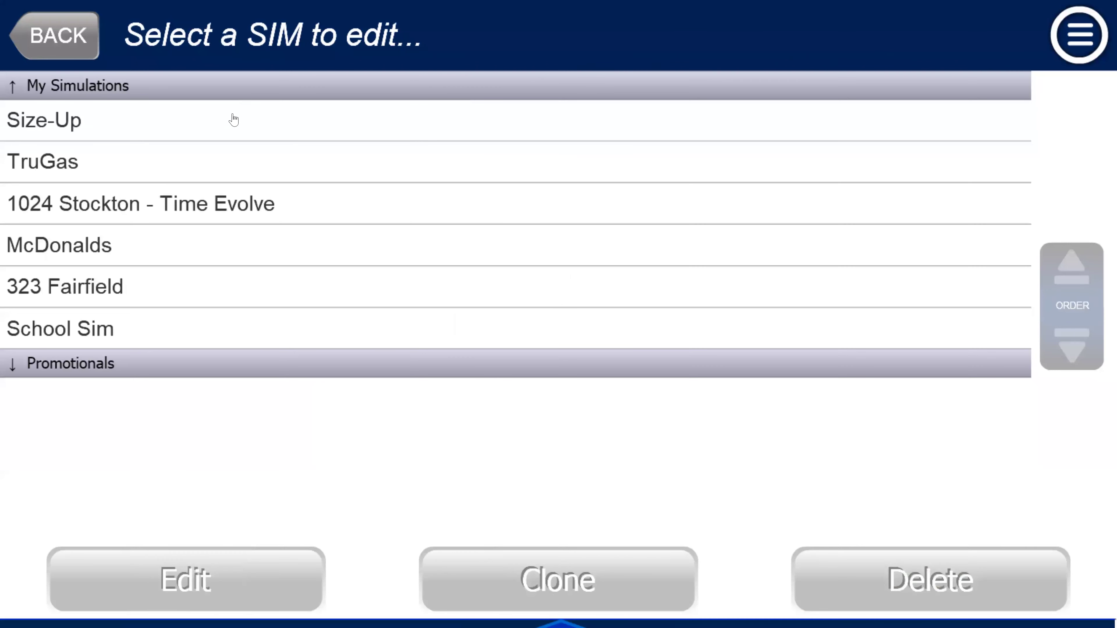
click(234, 119)
click(212, 575)
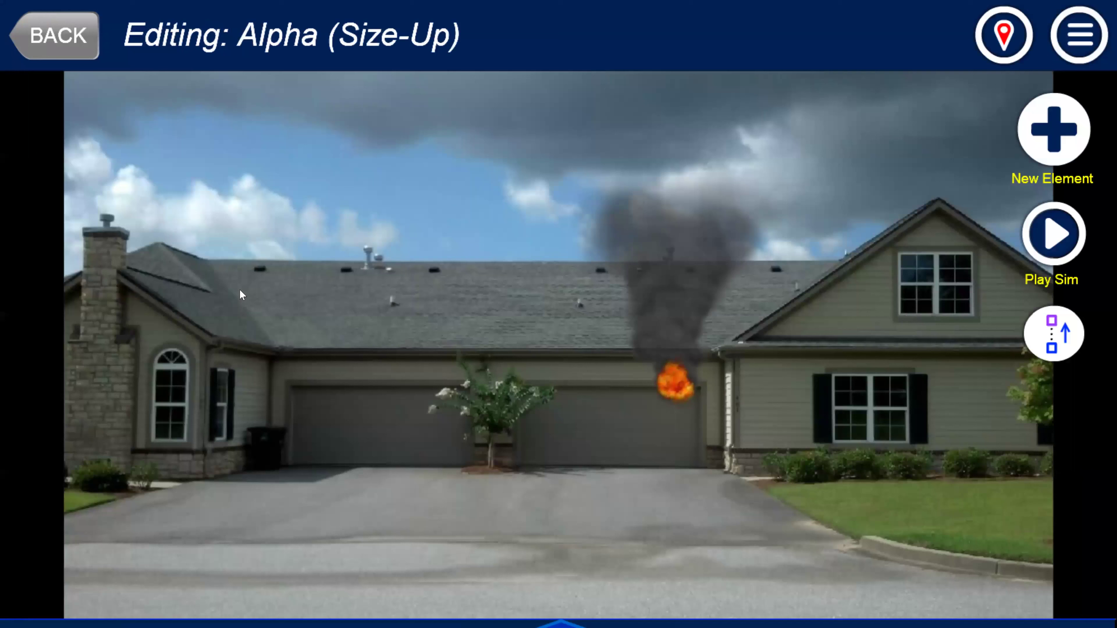
click(68, 37)
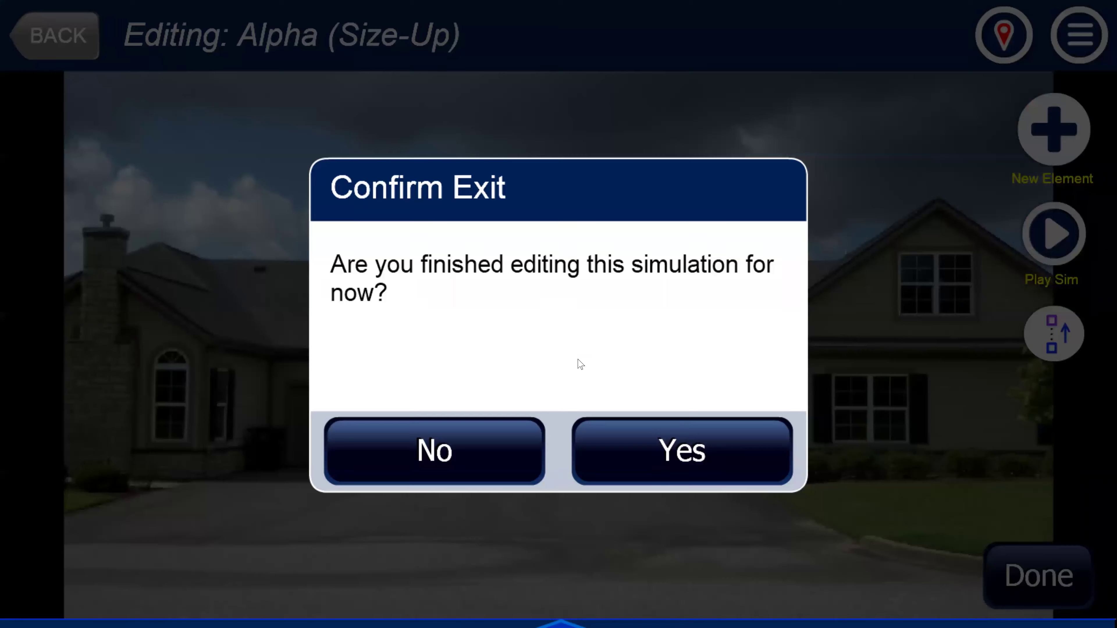
click(645, 454)
Clone the Size-Up simulation under the name "Size-Up Walkaround" and open the copy for editing
click(199, 132)
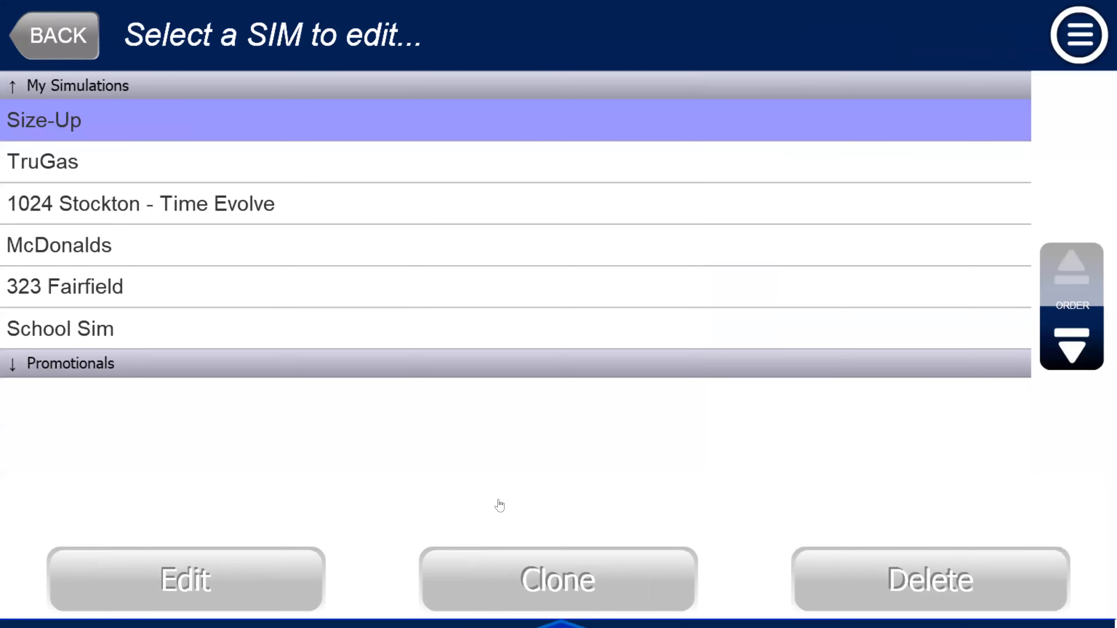
click(504, 558)
click(418, 272)
click(651, 466)
click(474, 330)
text(Walkaround)
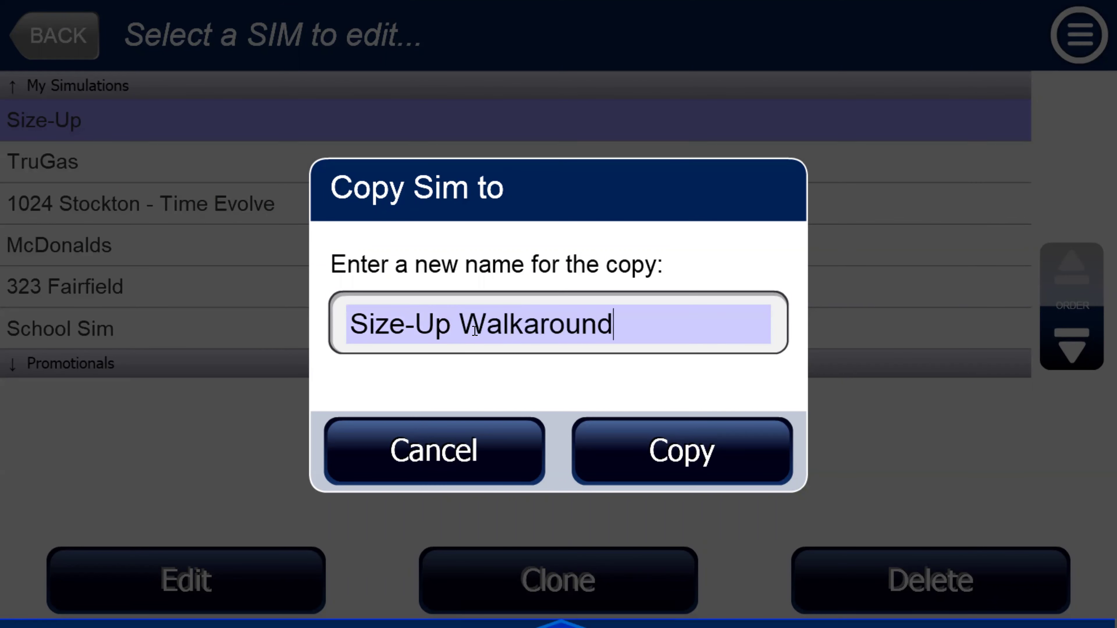
click(645, 425)
click(254, 597)
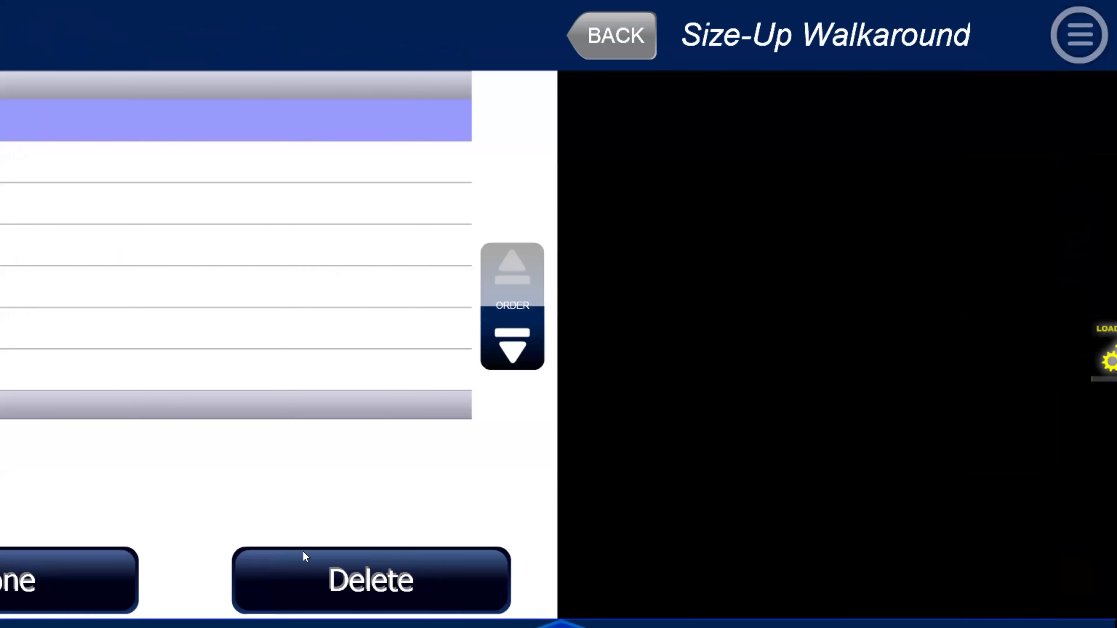
Build a walkaround loop from the Alpha, Bravo, Charlie and Delta locations, in that order, with the Walkaround Maker
click(993, 42)
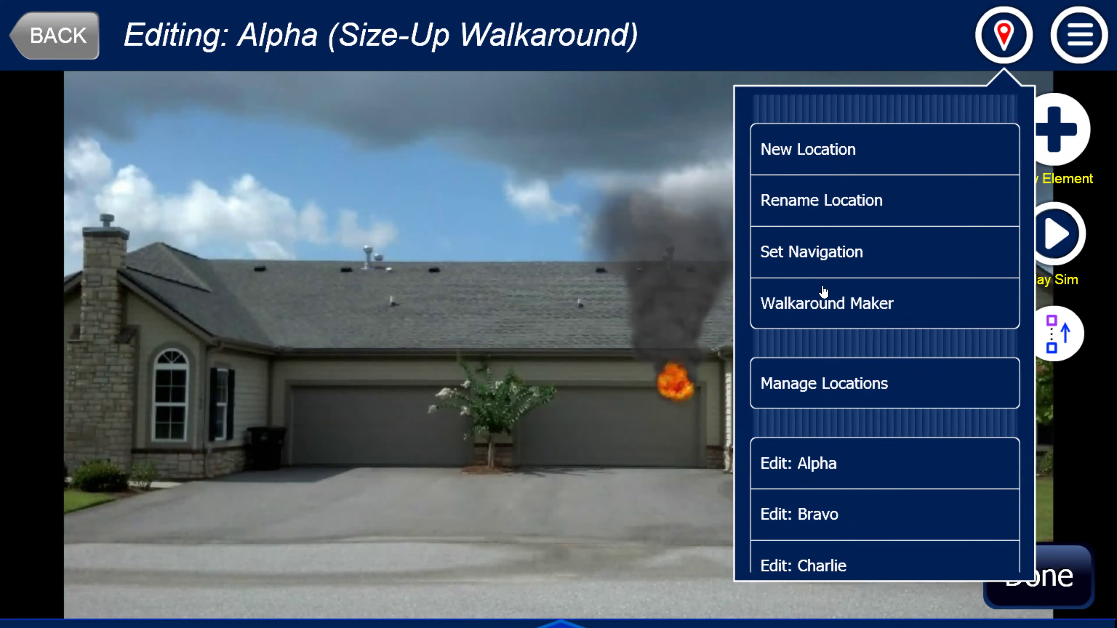
click(236, 502)
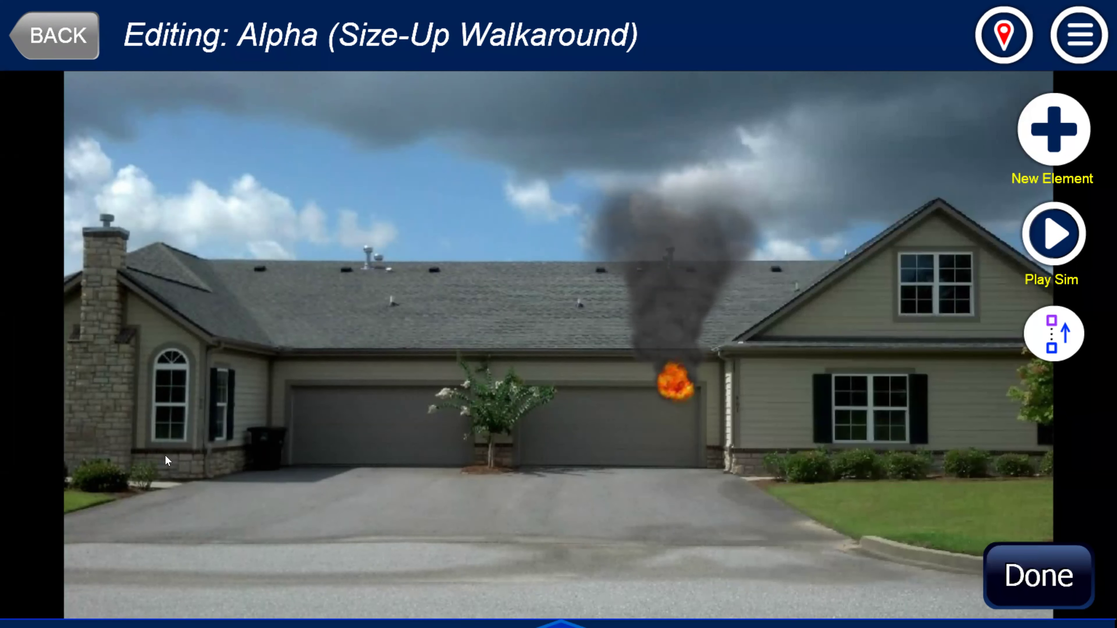
click(997, 56)
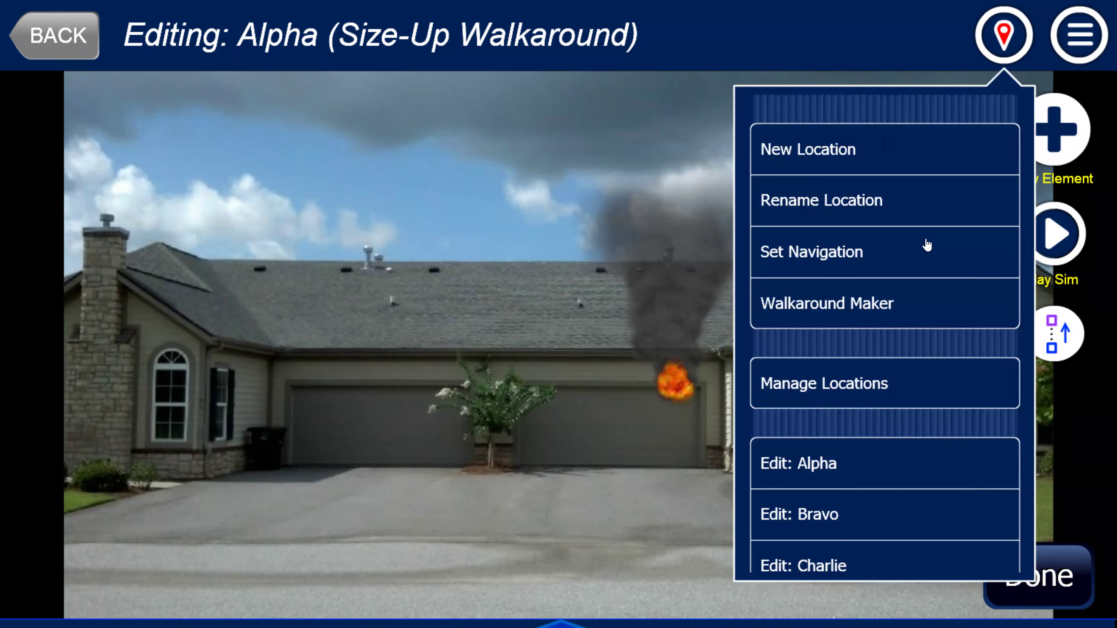
click(827, 308)
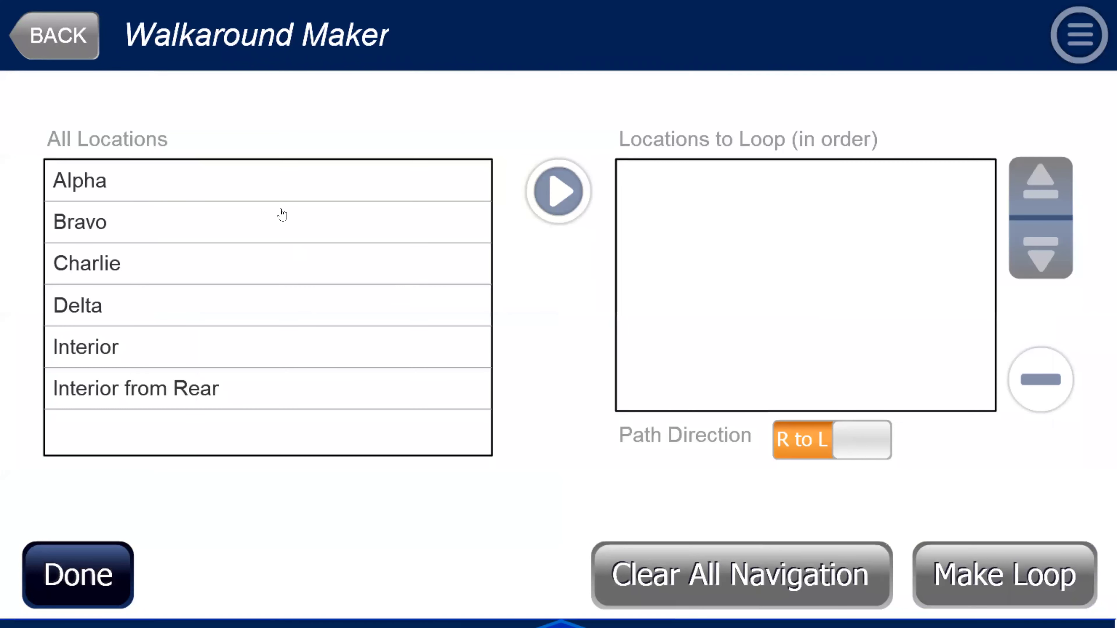
click(184, 195)
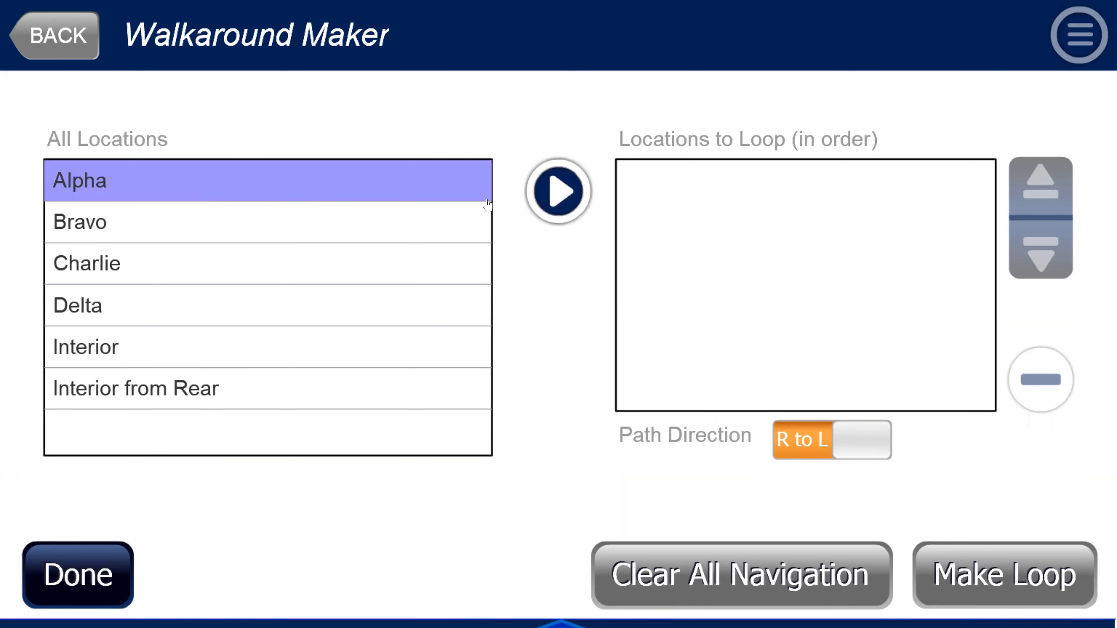
click(583, 191)
click(303, 234)
click(543, 192)
click(333, 281)
click(555, 207)
click(352, 310)
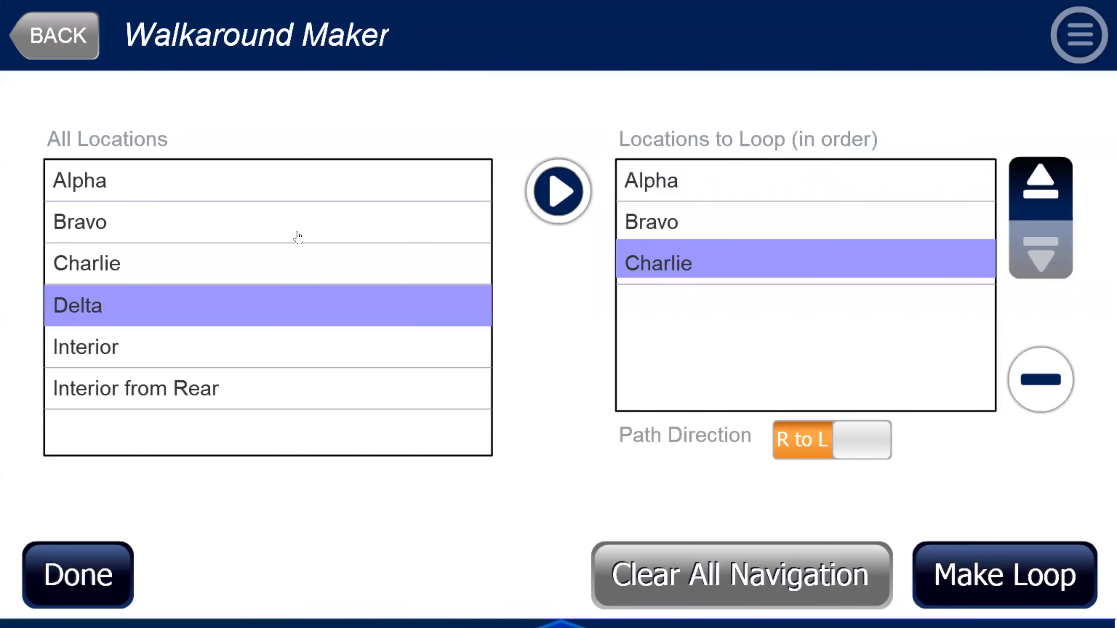
click(540, 200)
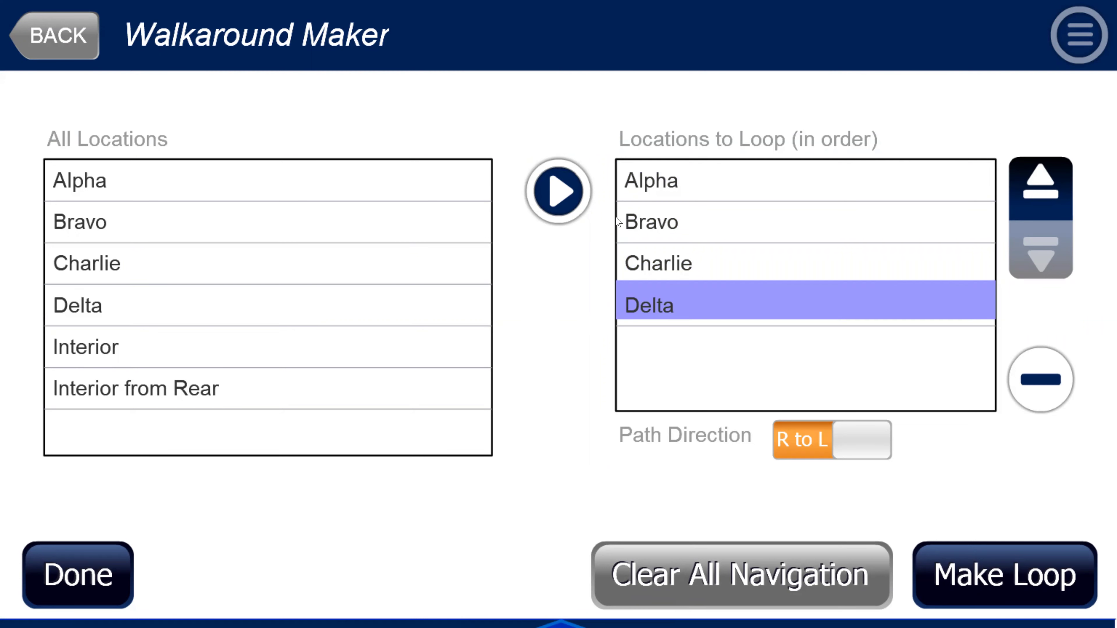
click(970, 575)
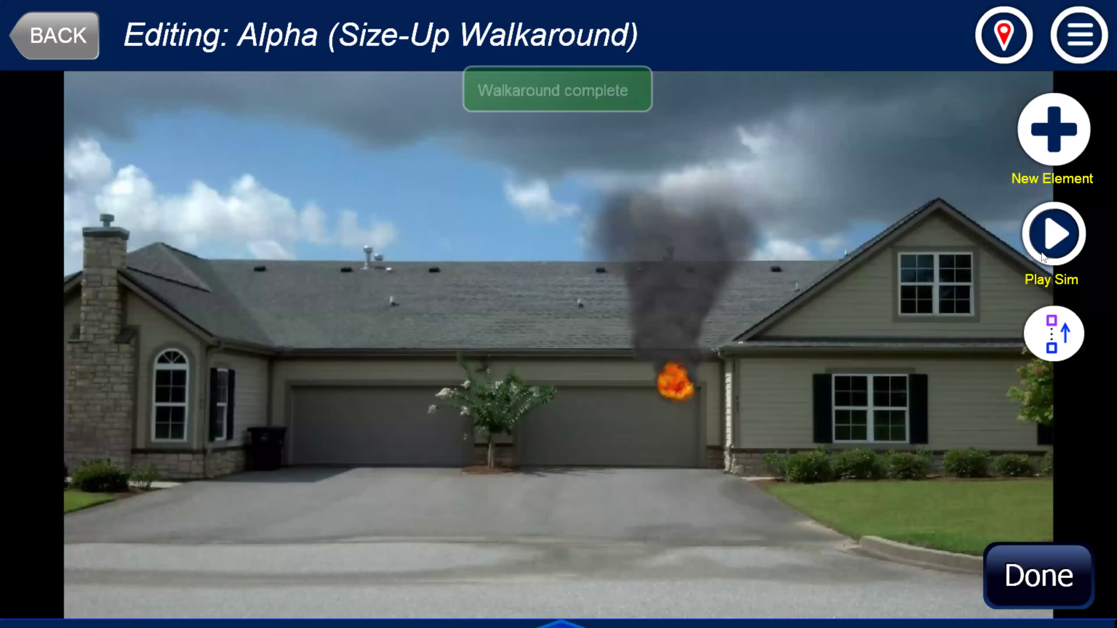
Play the Size-Up Walkaround simulation, walk through the Bravo, Charlie and Delta sides, and return to editing
click(1038, 577)
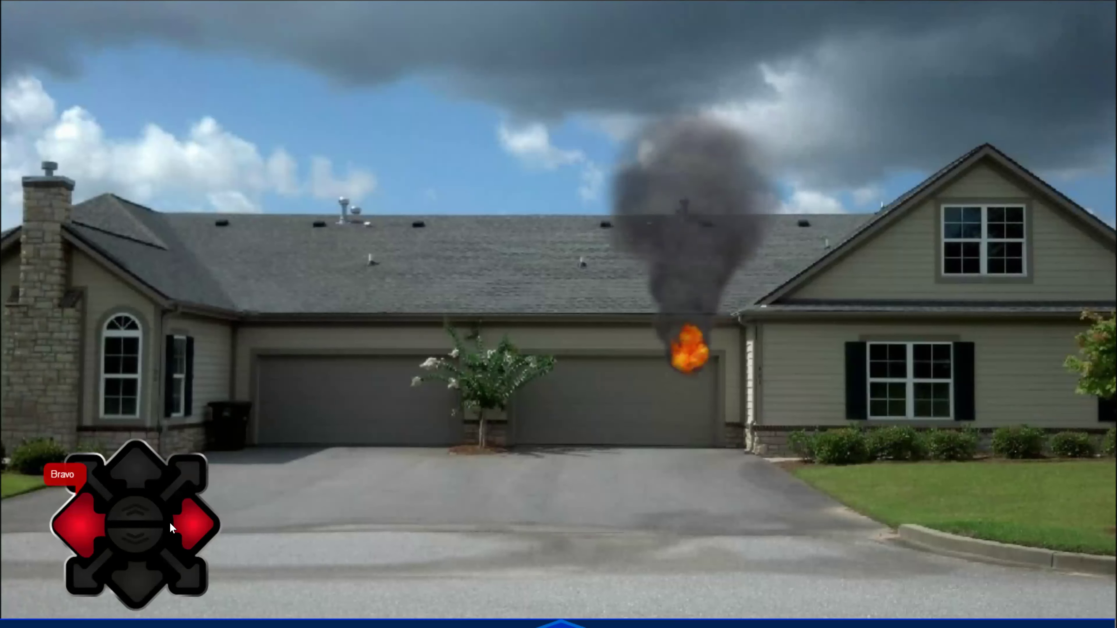
click(88, 523)
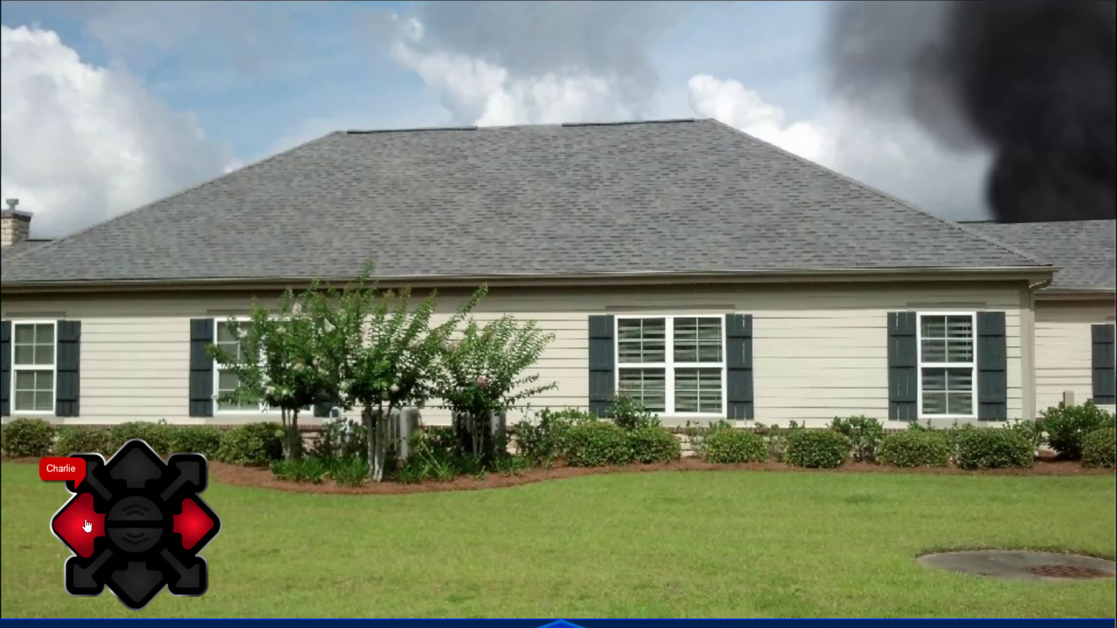
click(100, 534)
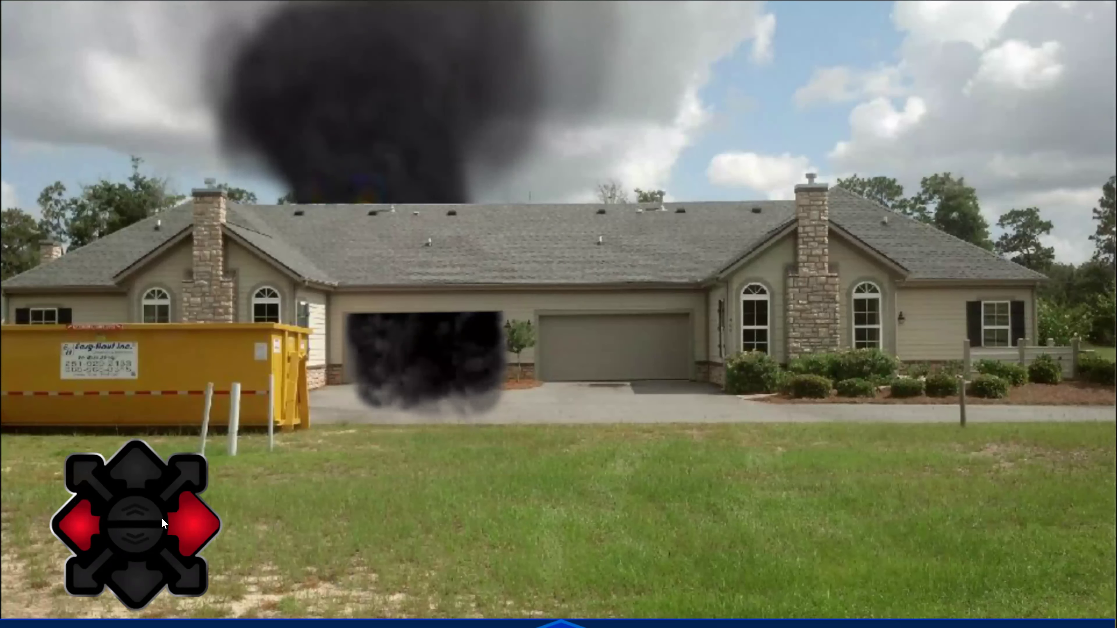
click(88, 527)
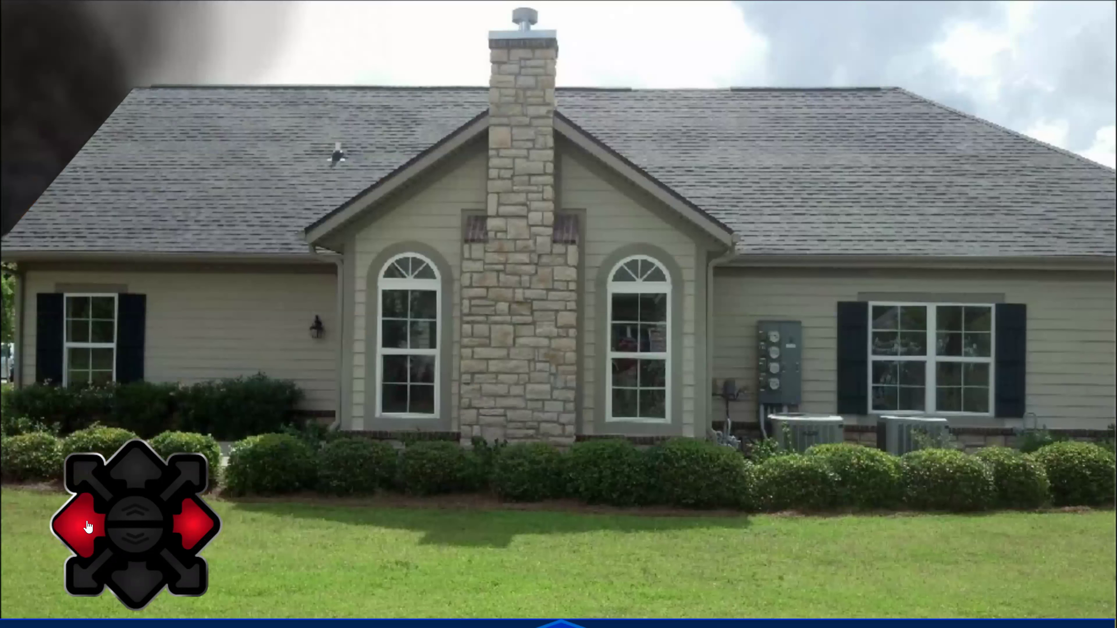
click(203, 468)
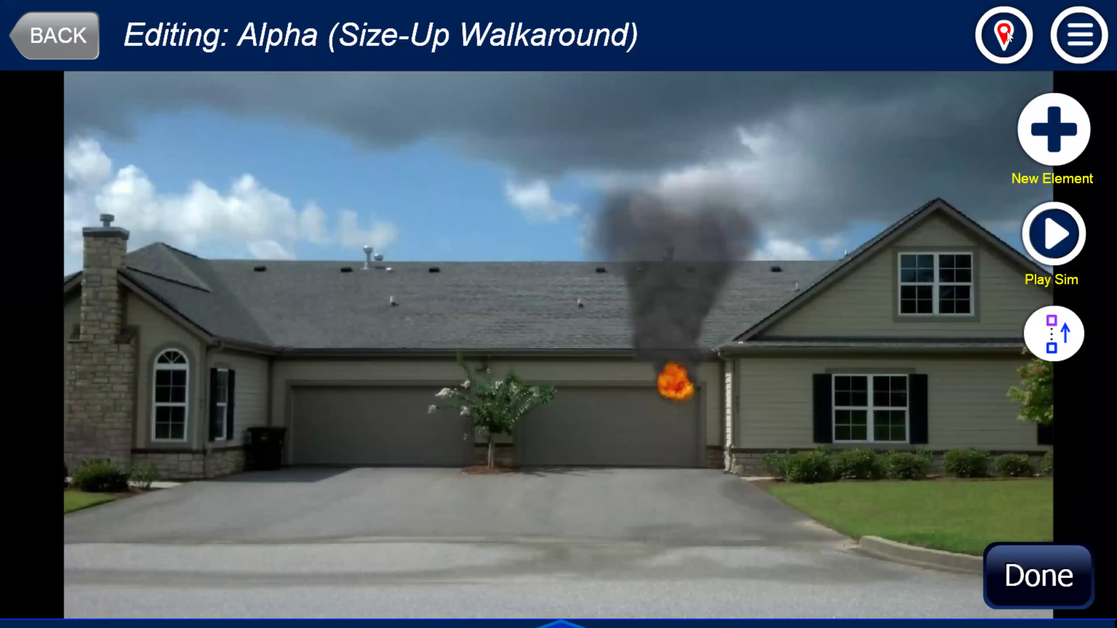
Open the Interior location of the Size-Up Walkaround simulation for editing
click(1005, 35)
drag(838, 409, 843, 254)
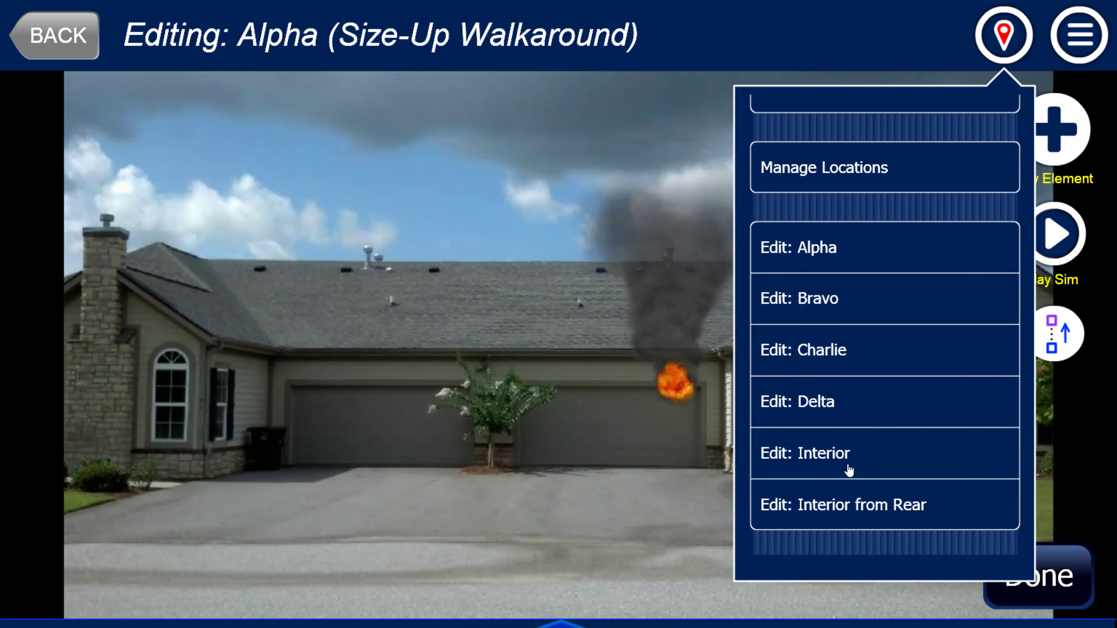
click(834, 451)
click(985, 53)
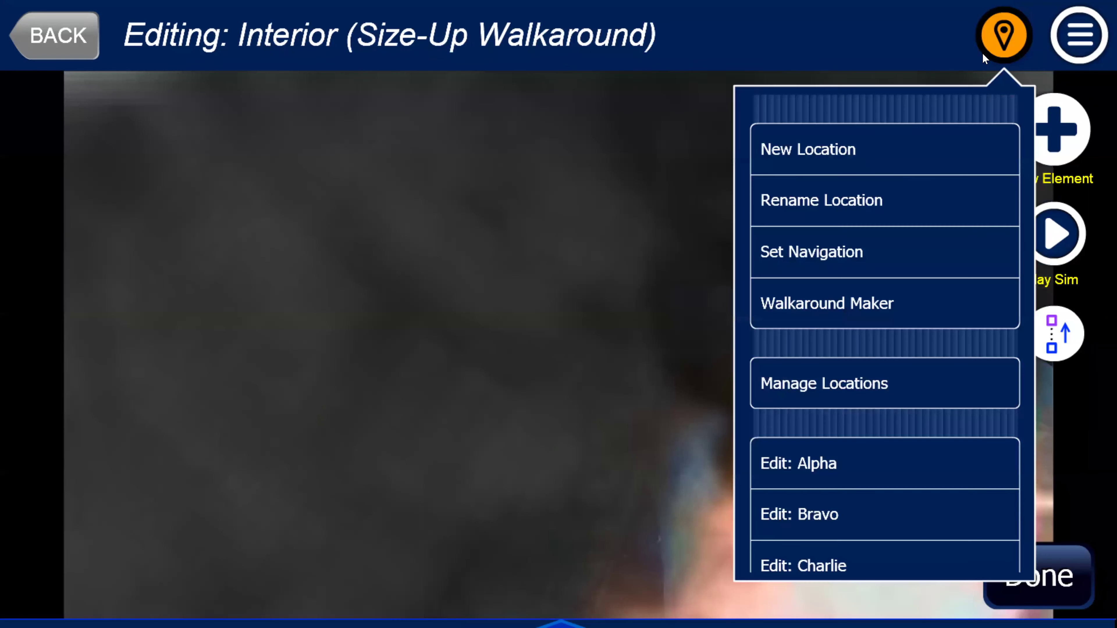
drag(881, 344, 880, 224)
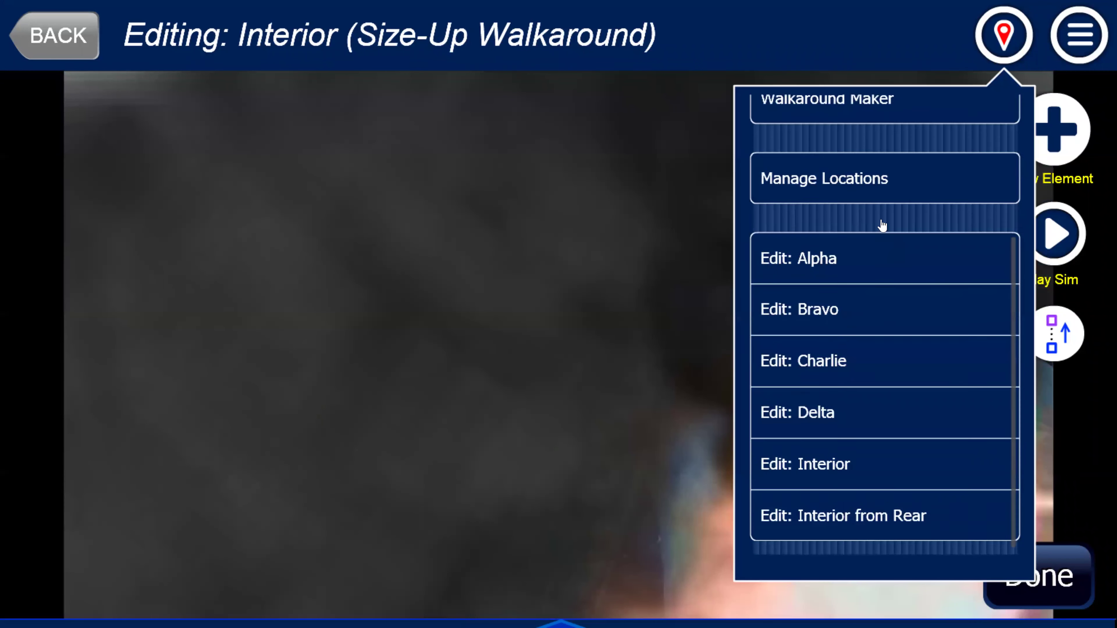
click(843, 450)
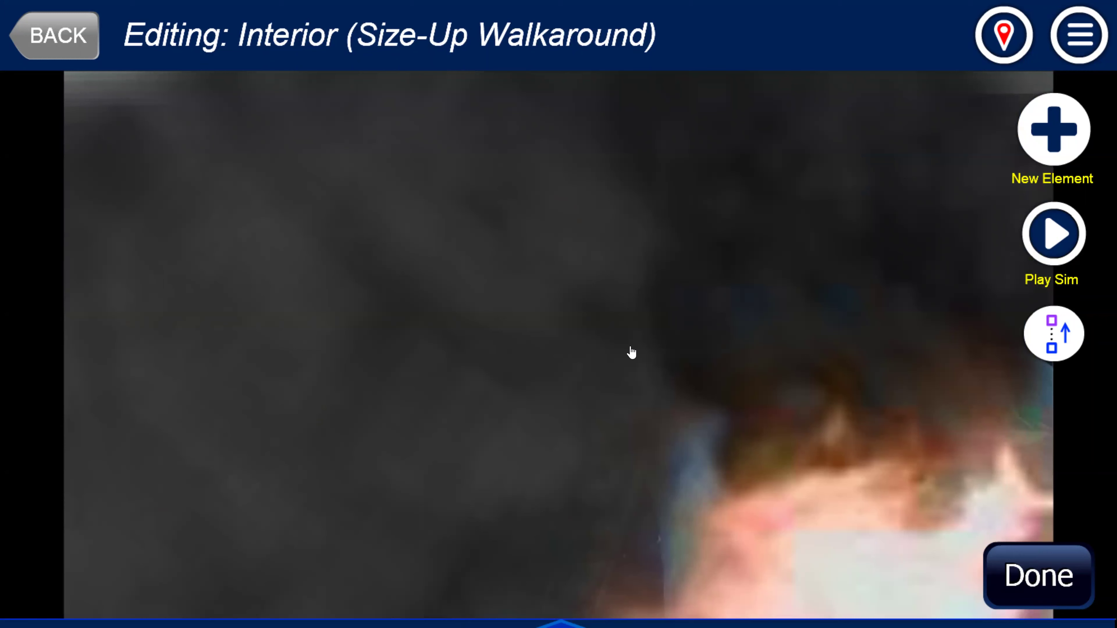
Play the simulation from the Interior location to check its available navigation, and return to editing
click(83, 52)
click(480, 449)
click(1054, 233)
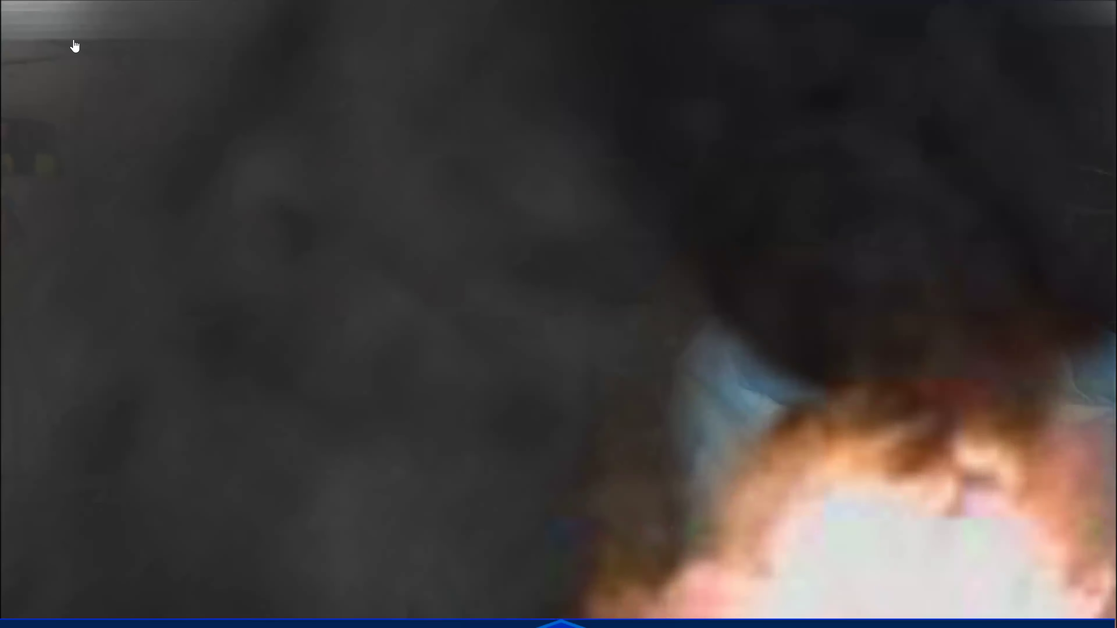
click(92, 66)
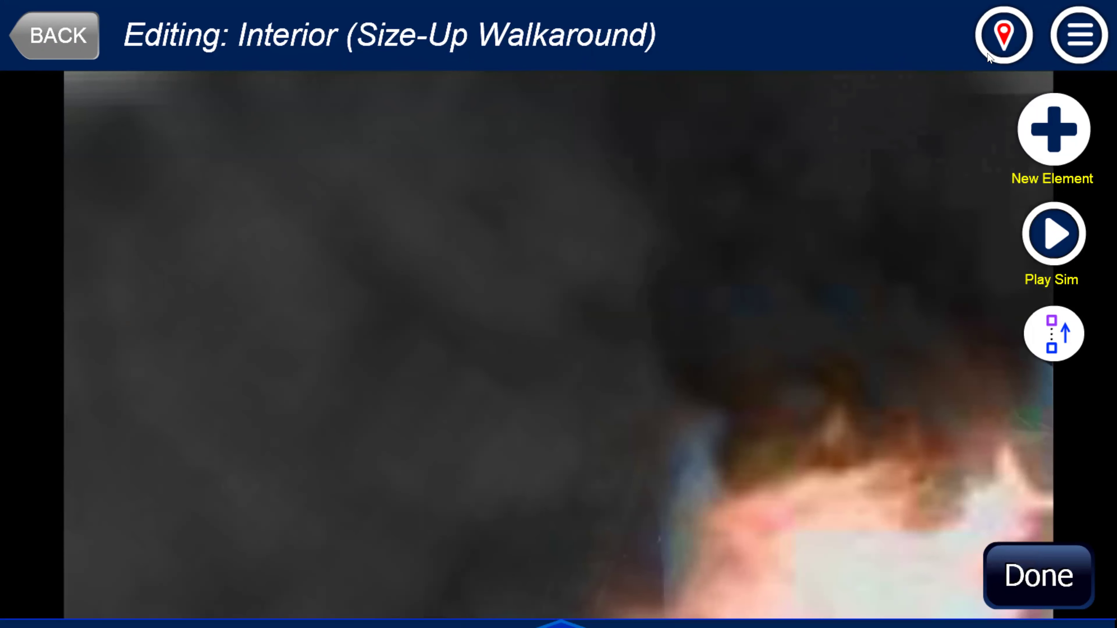
click(1048, 235)
Switch editing back to the Alpha location and play the simulation from there
click(1003, 44)
drag(884, 427, 888, 353)
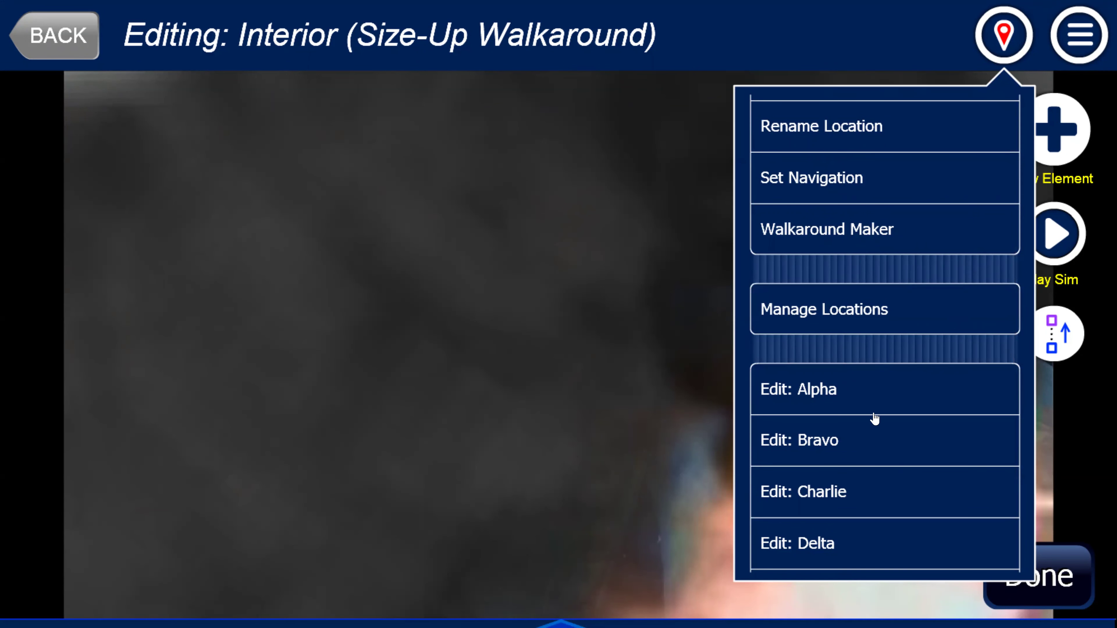
click(877, 395)
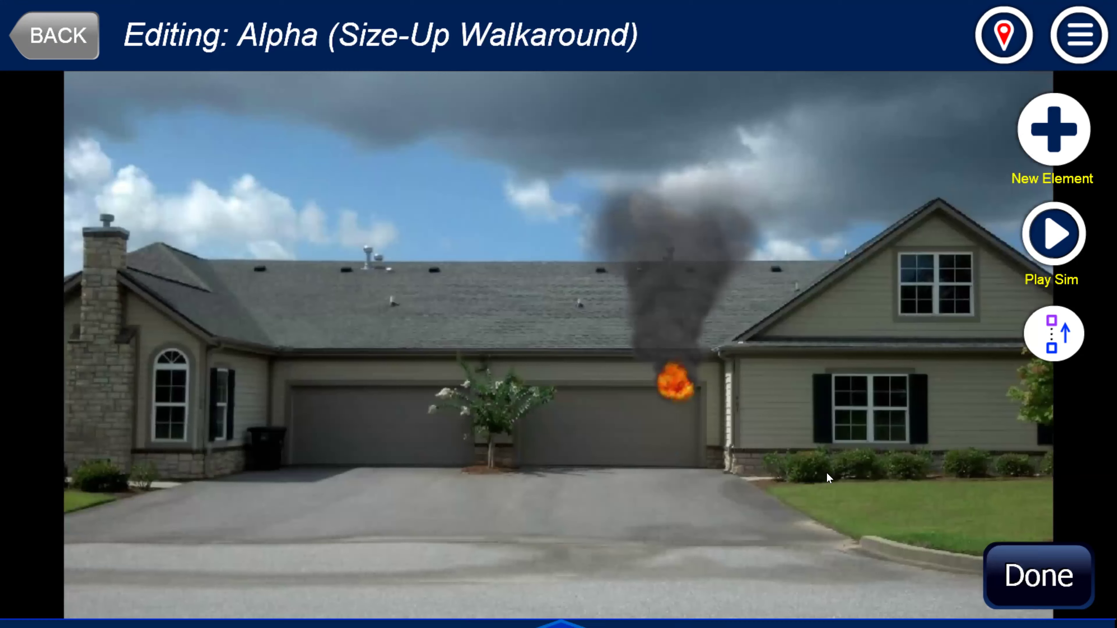
click(1043, 252)
Set Alpha's forward direction to lead to the Interior location, with Reciprocal Navigation set to Yes
click(993, 43)
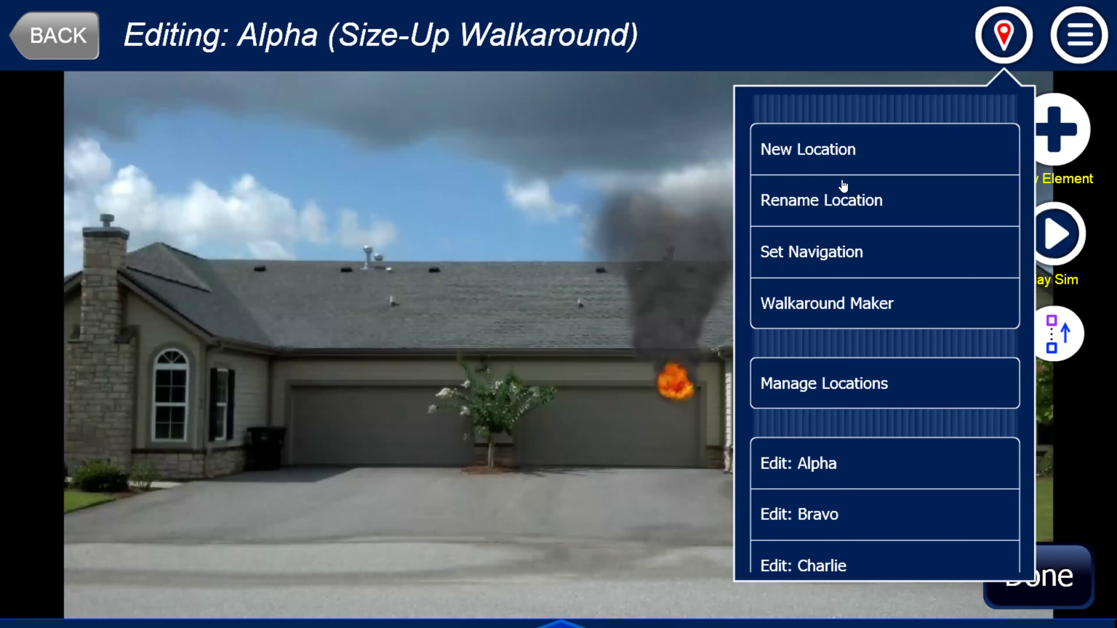
click(811, 249)
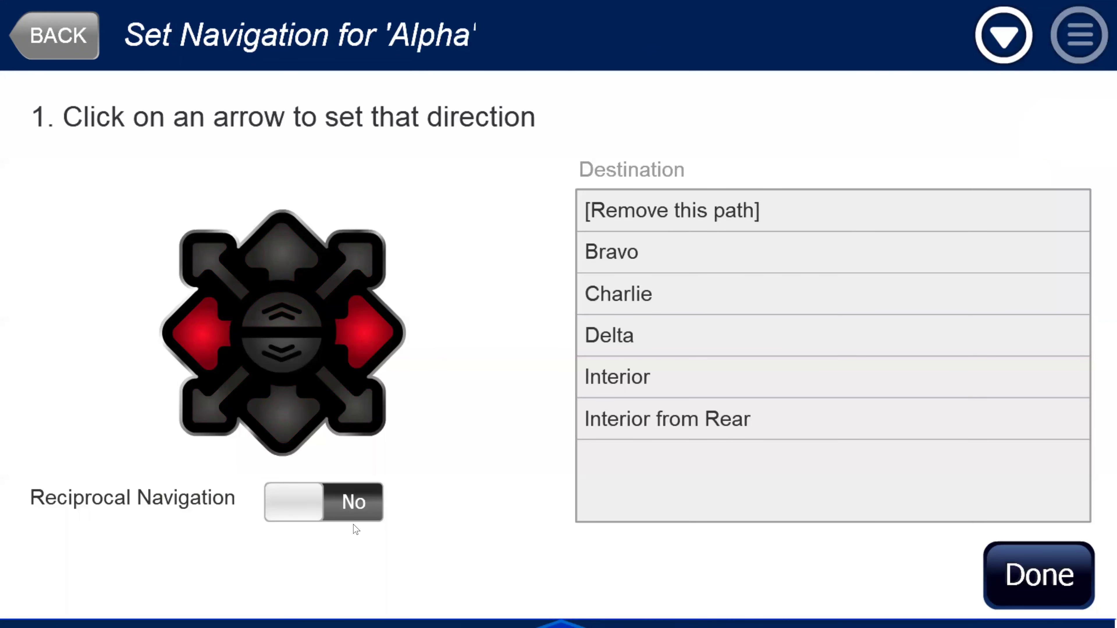
click(364, 515)
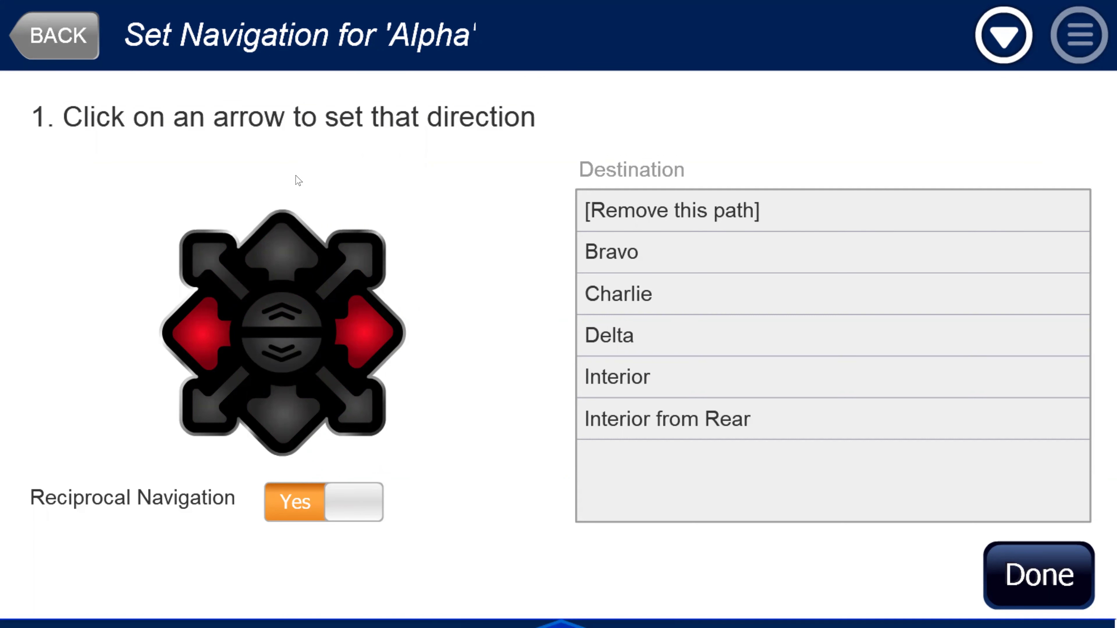
click(276, 255)
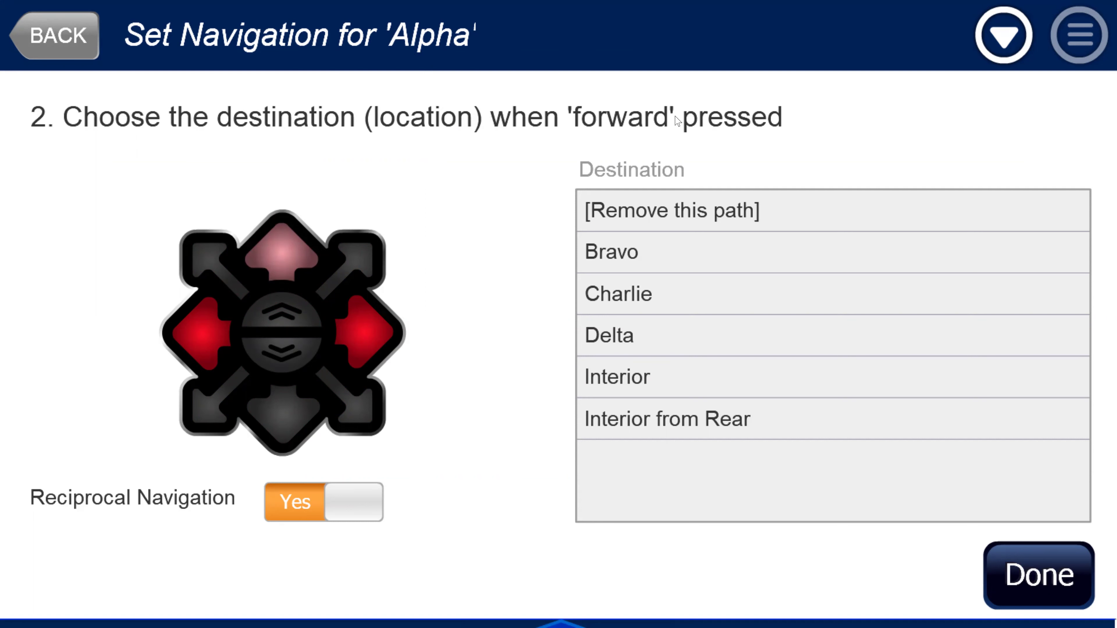
click(612, 385)
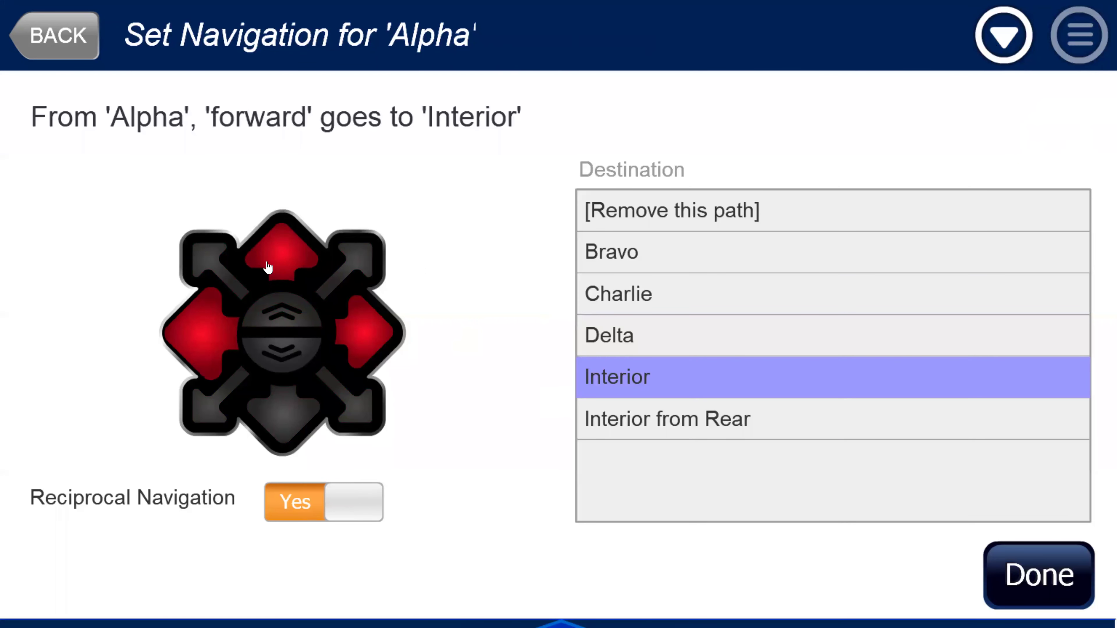
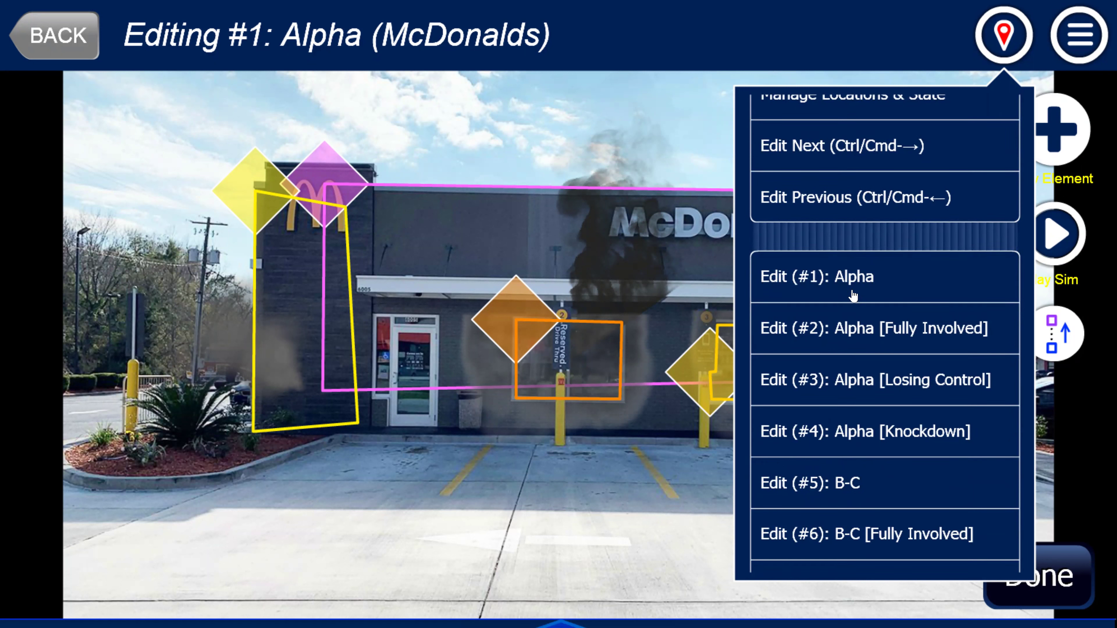
Review the list of locations and states in the McDonalds simulation, and exit to the simulation list
scroll(850, 399, down, 3)
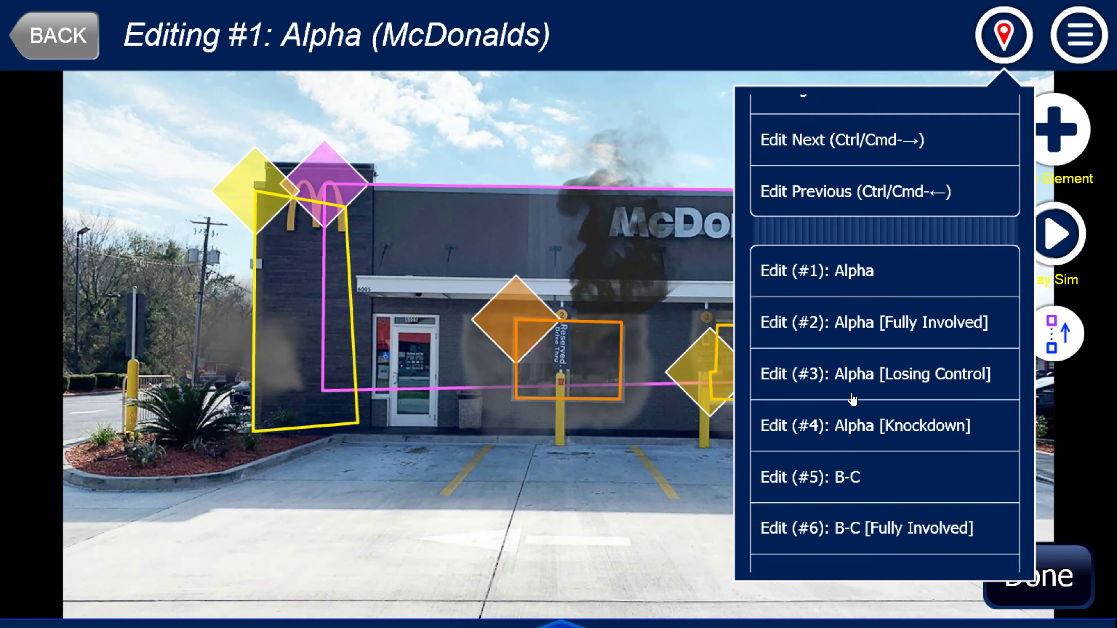
scroll(857, 394, up, 2)
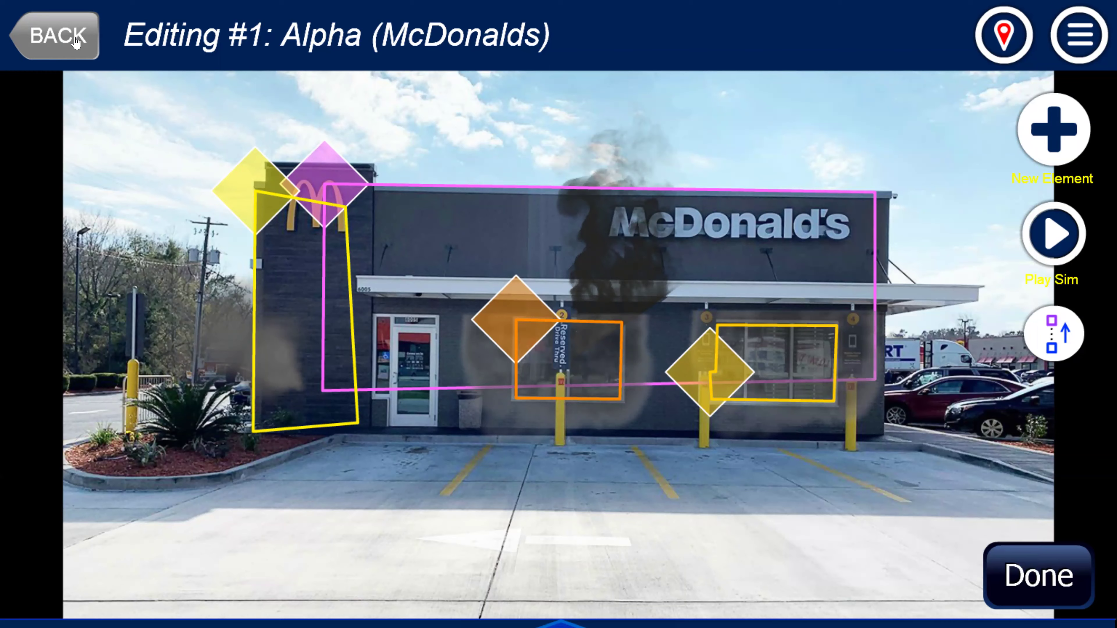
click(77, 43)
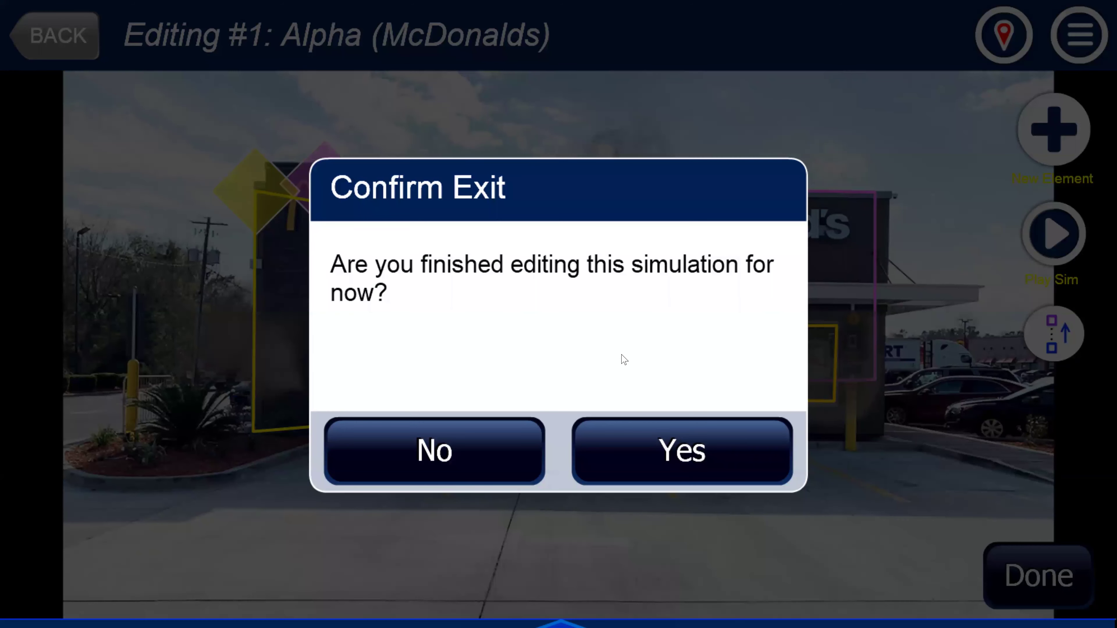
click(647, 449)
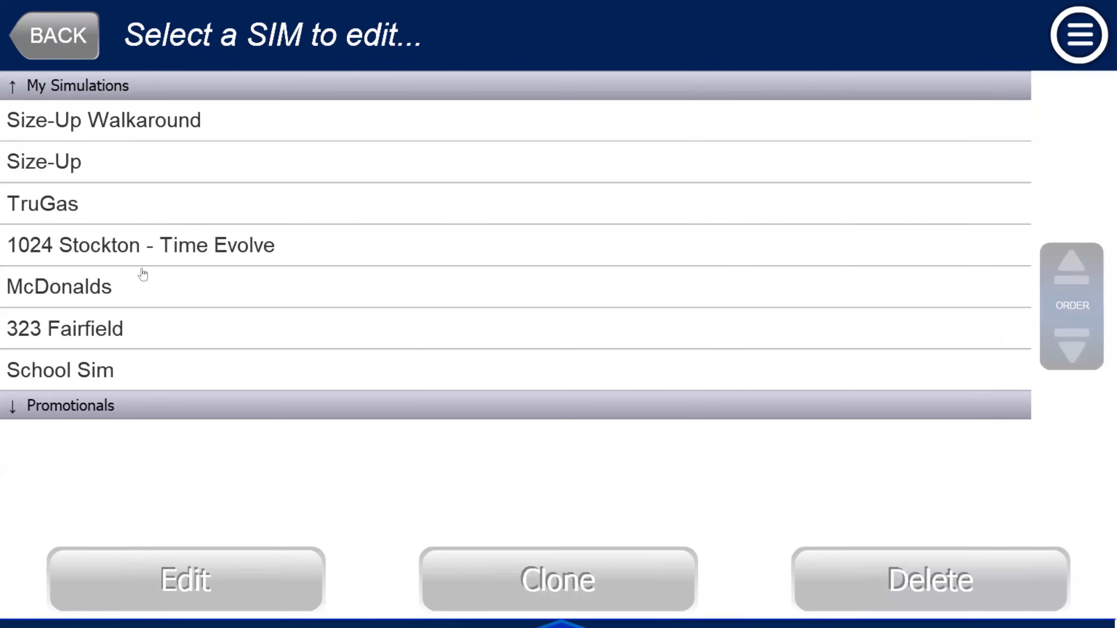
Open the 323 Fairfield simulation, play it, enter the building through the orange arrow over the black car, and go back outside
click(119, 329)
click(187, 597)
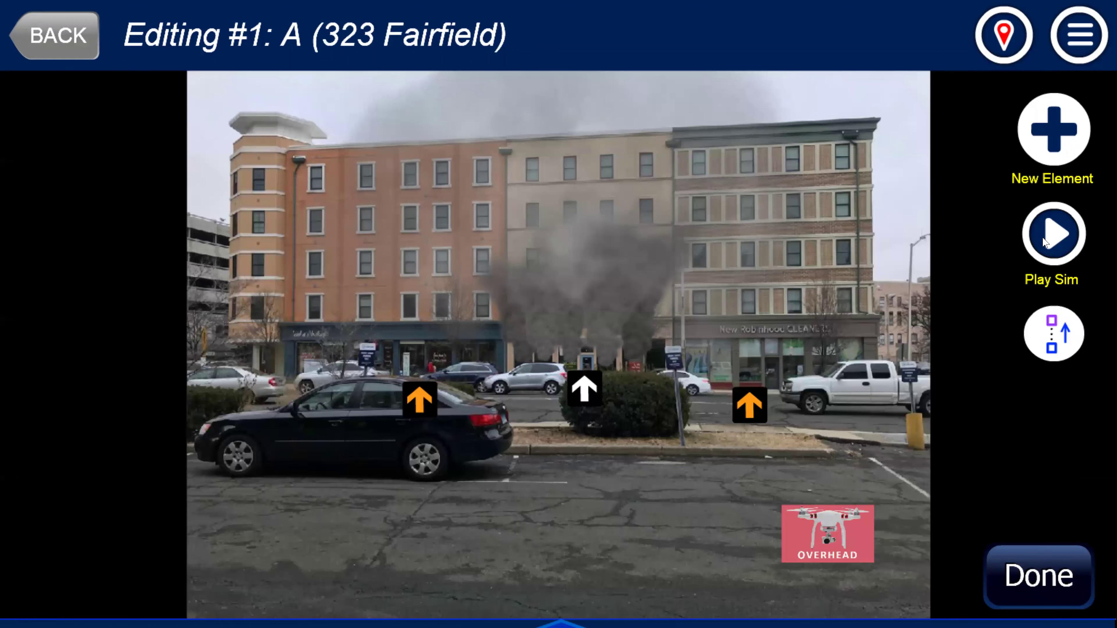
click(1045, 241)
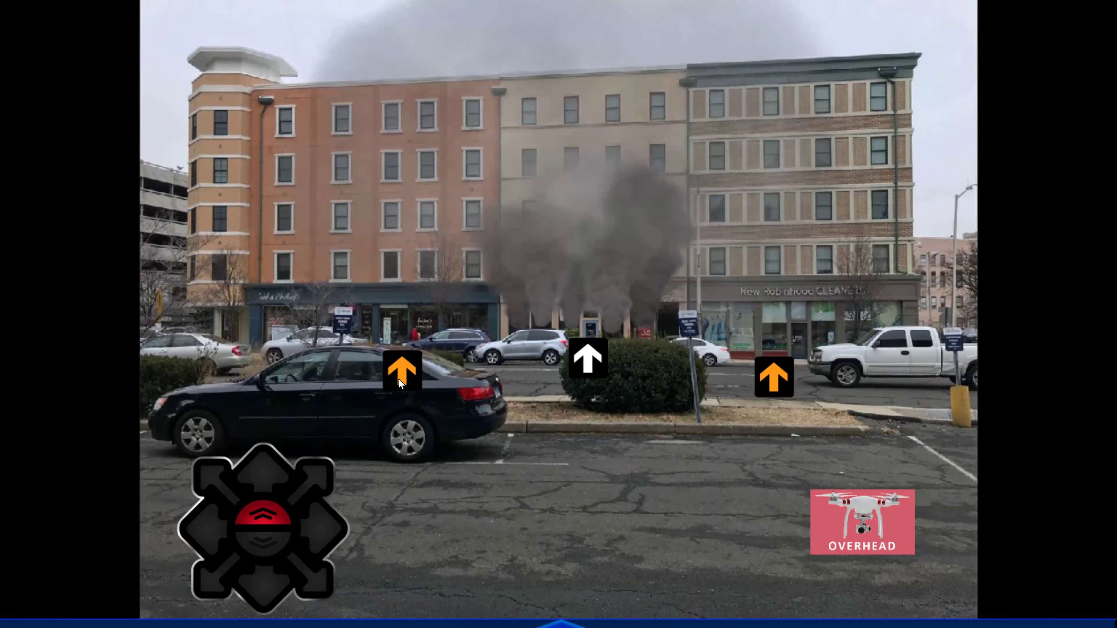
click(405, 371)
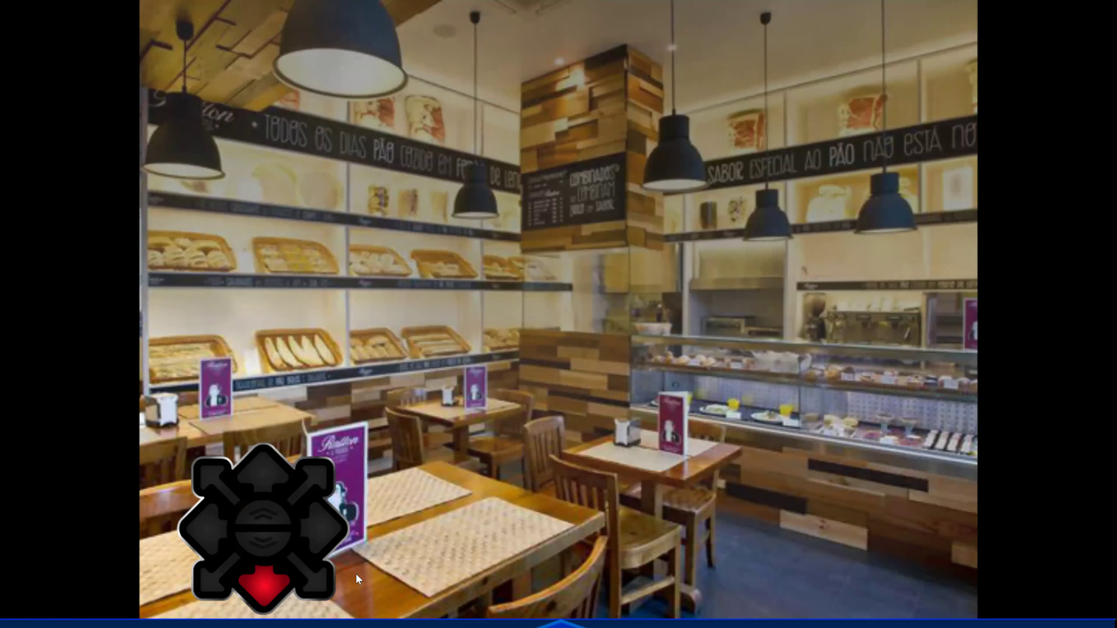
click(266, 582)
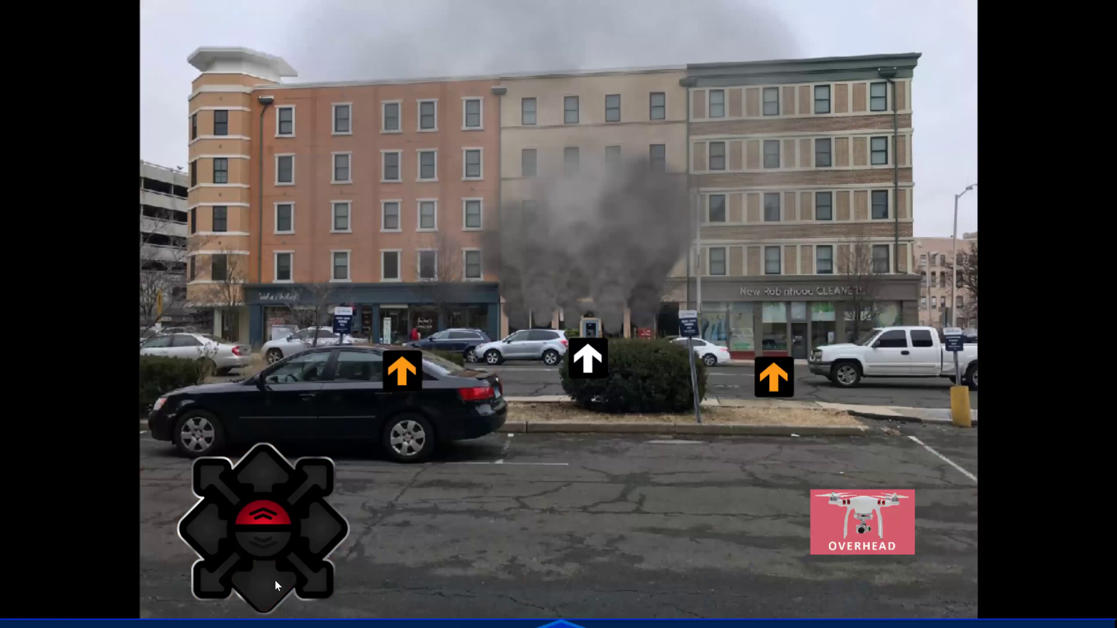
Visit the location behind the orange arrow near the white pickup, and tour the 1st and 2nd floors through the white arrow, returning outside
click(778, 374)
click(263, 521)
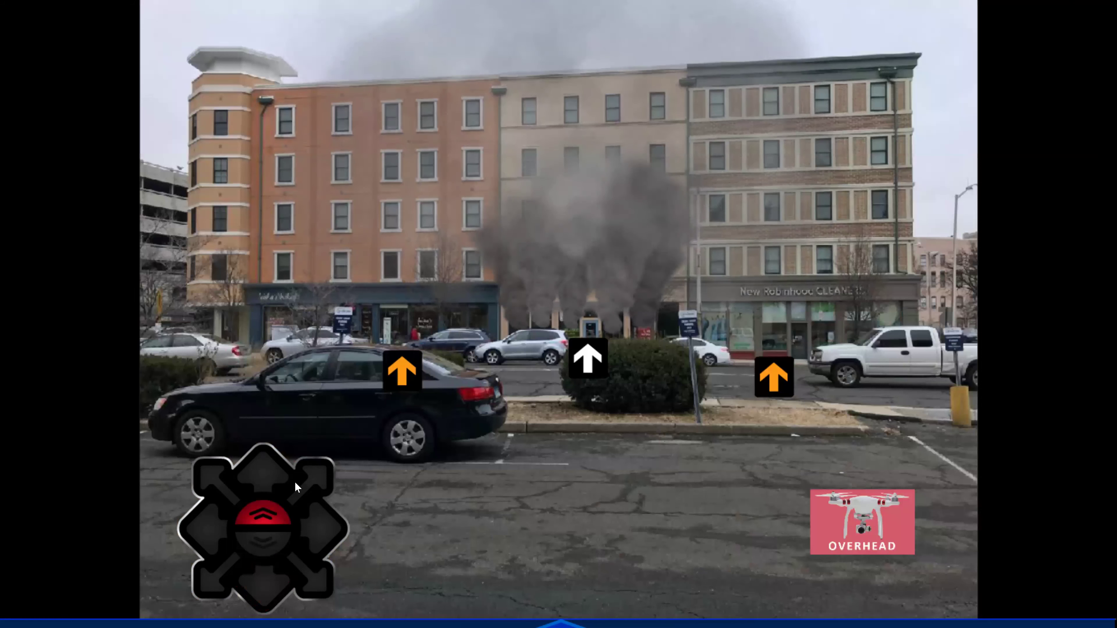
click(588, 359)
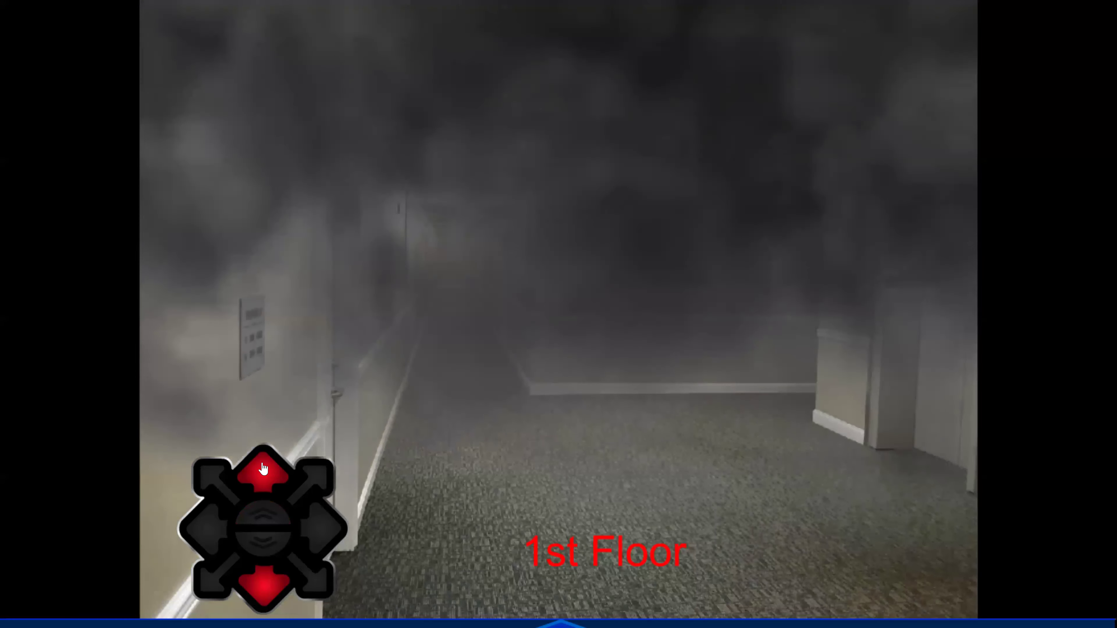
click(262, 469)
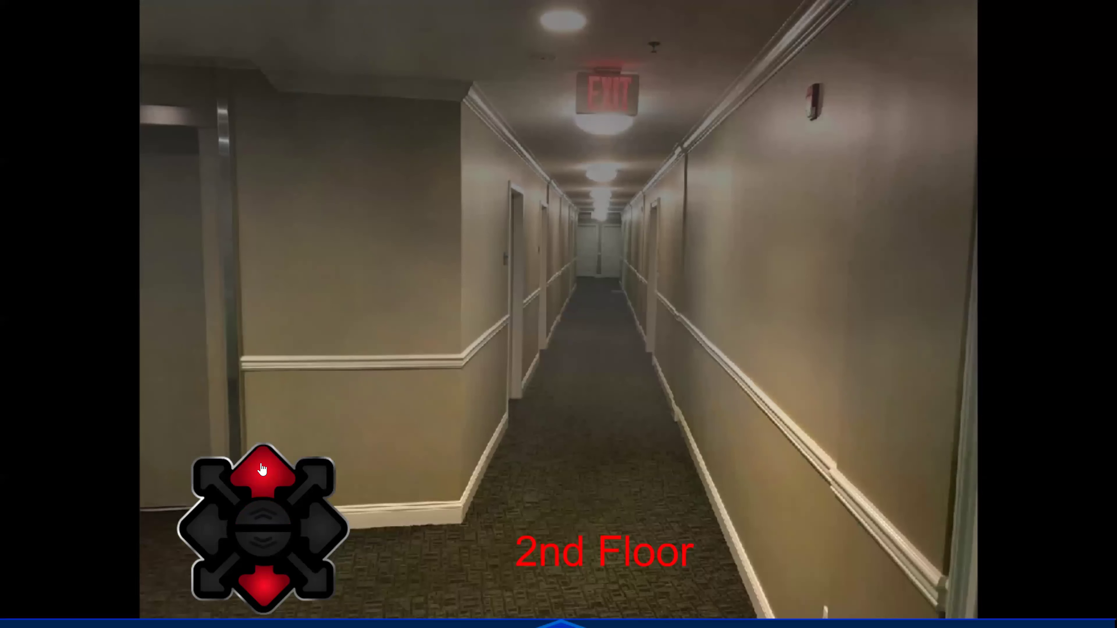
click(263, 588)
click(262, 582)
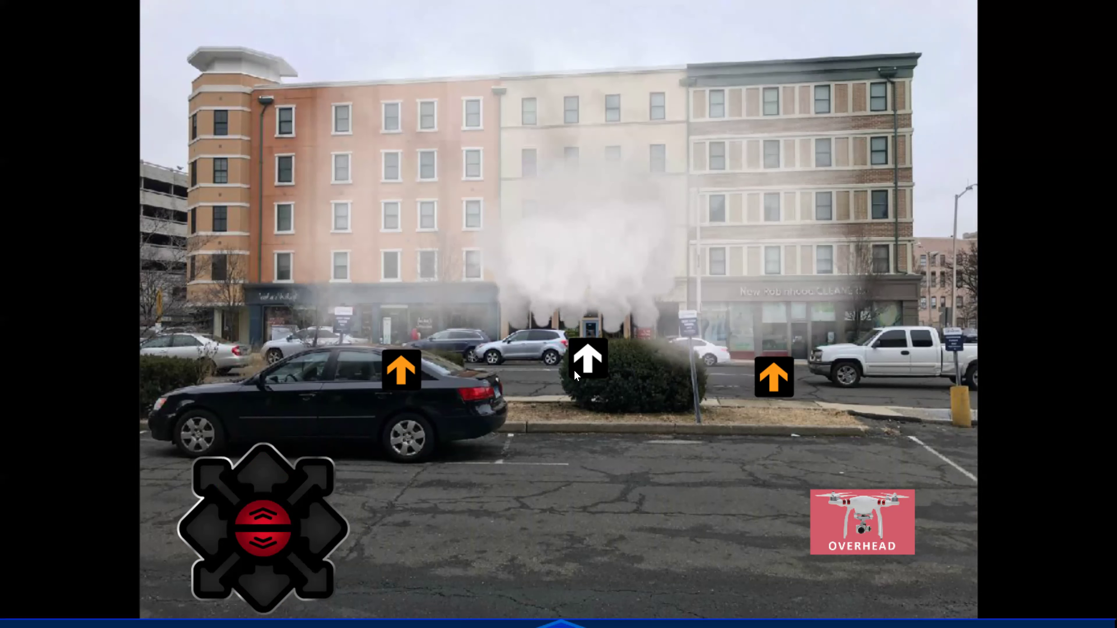
In the white-smoke state, visit the 1st floor through the white arrow and the café through the black car's orange arrow, returning outside
click(585, 359)
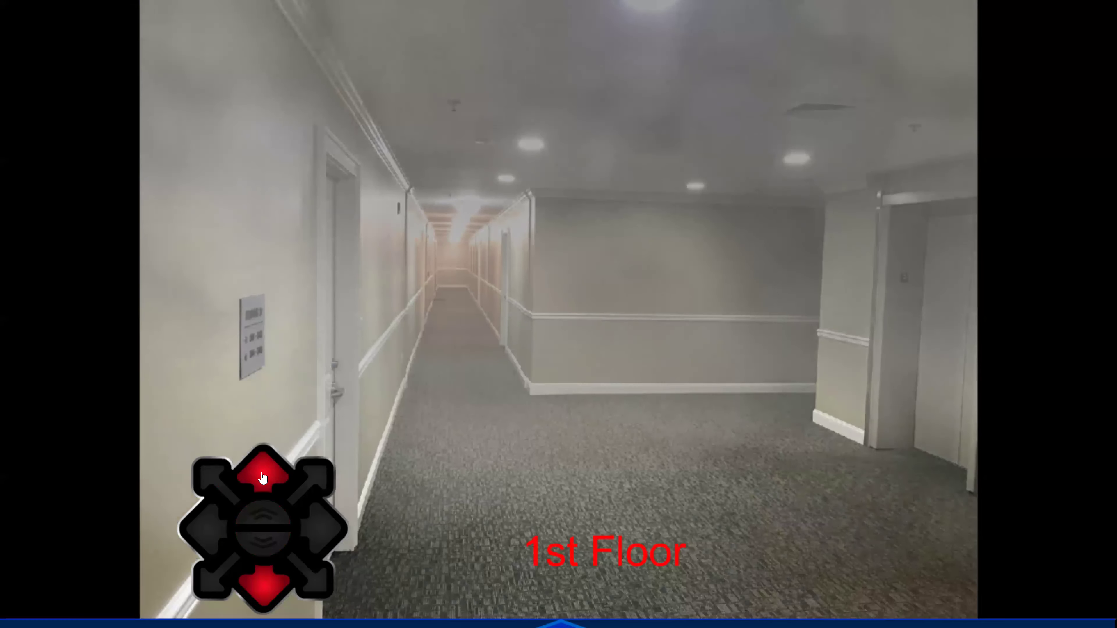
click(263, 556)
click(263, 555)
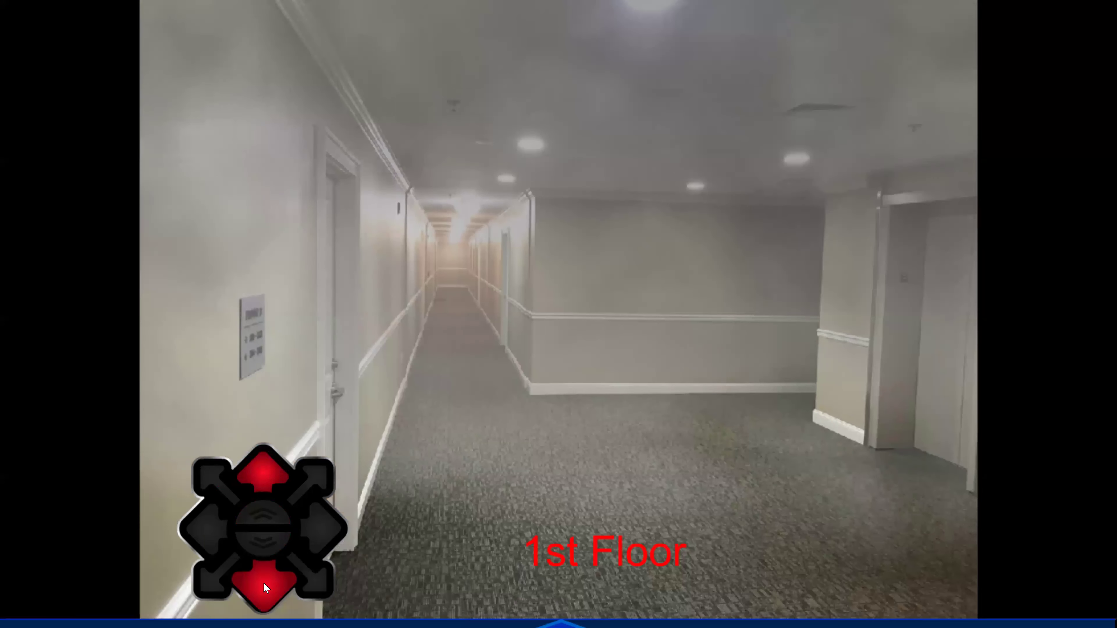
click(264, 555)
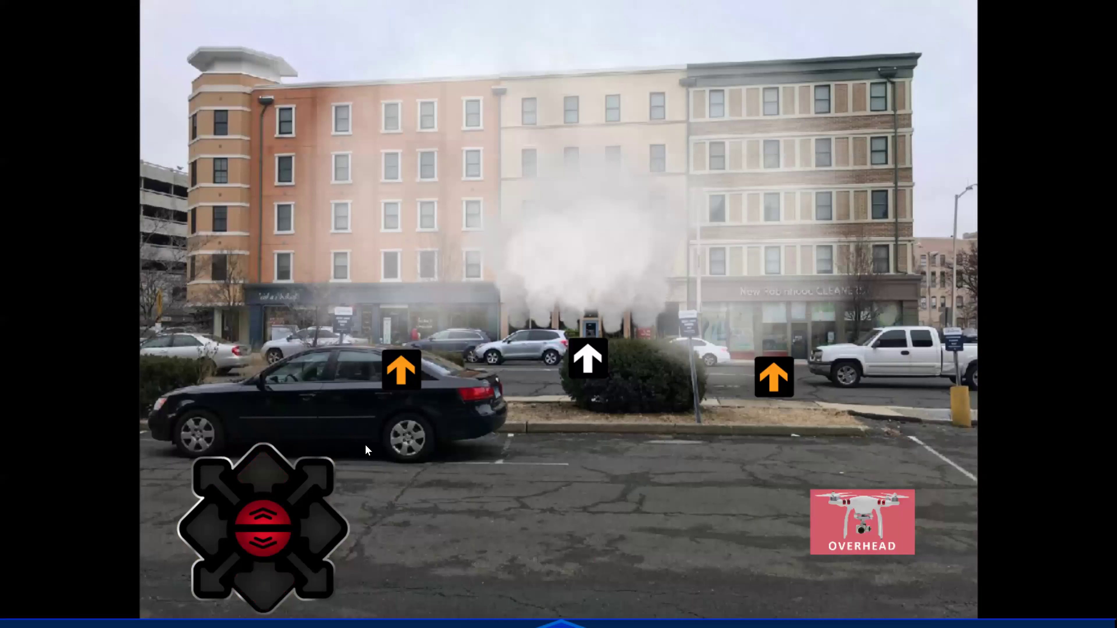
click(403, 375)
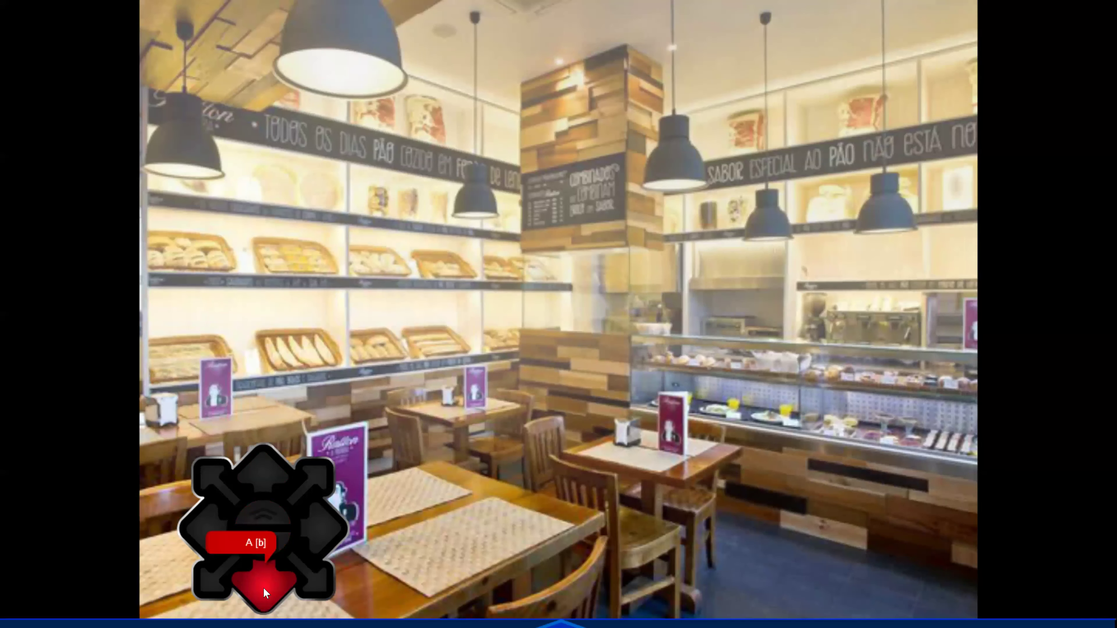
click(271, 553)
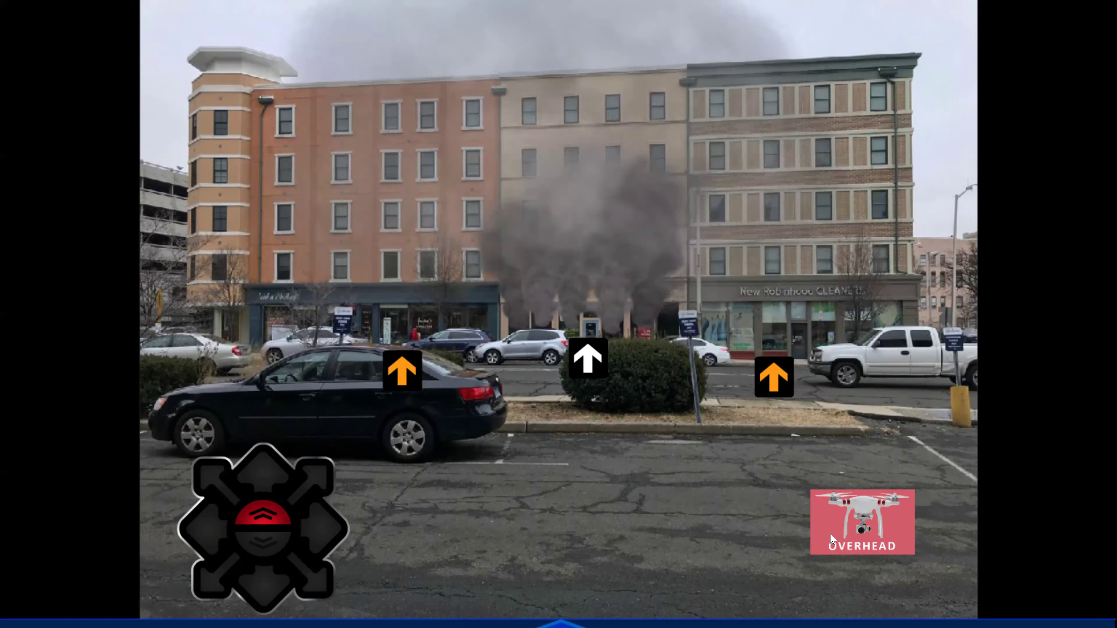
View 323 Fairfield from the overhead drone shots, including the opposite diagonal angle, and return to the street view
click(861, 514)
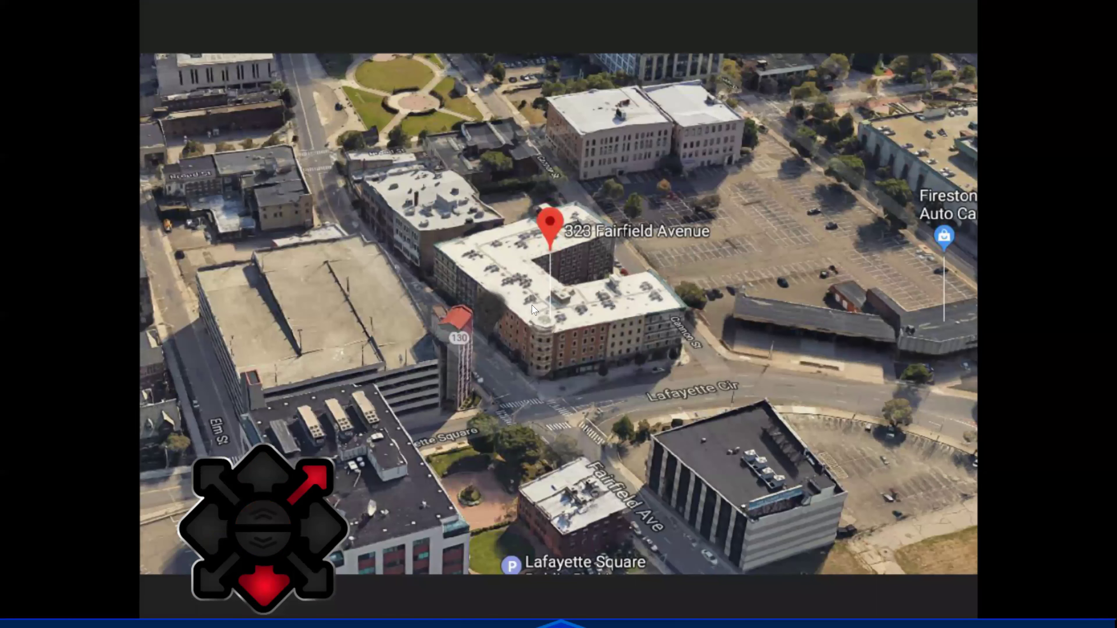
click(319, 468)
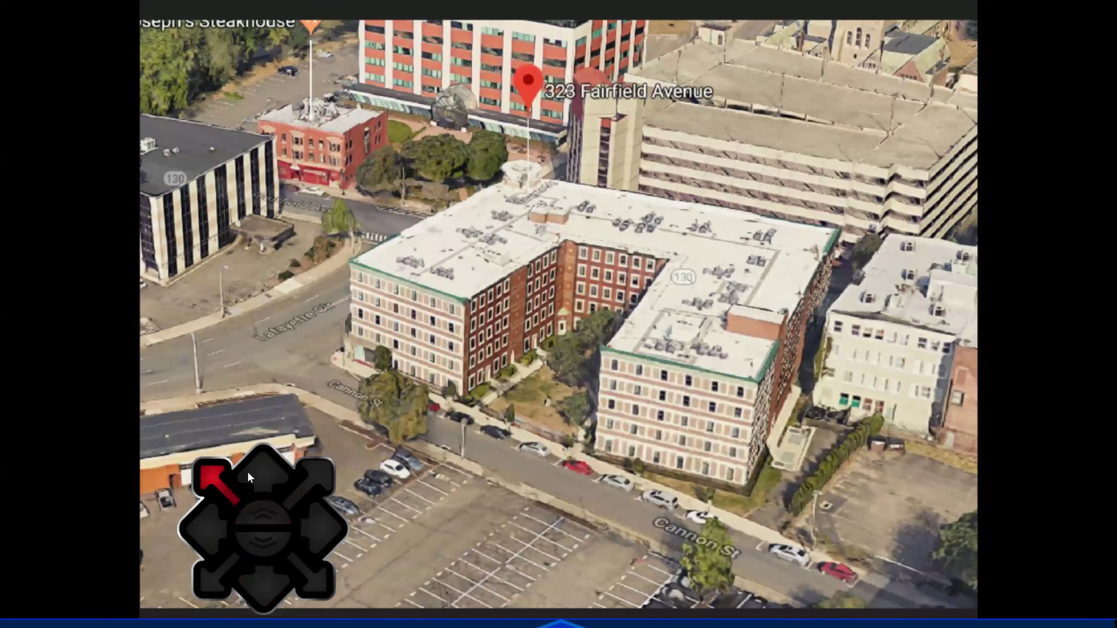
click(217, 473)
click(254, 590)
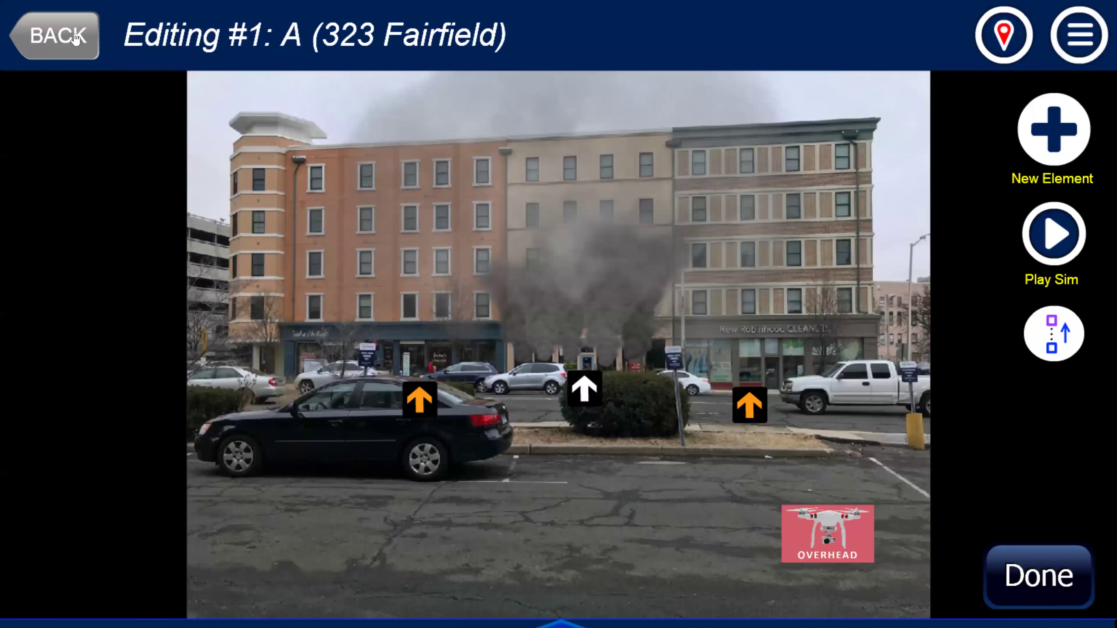
Exit the 323 Fairfield simulation and open School Sim for editing
click(74, 36)
click(725, 436)
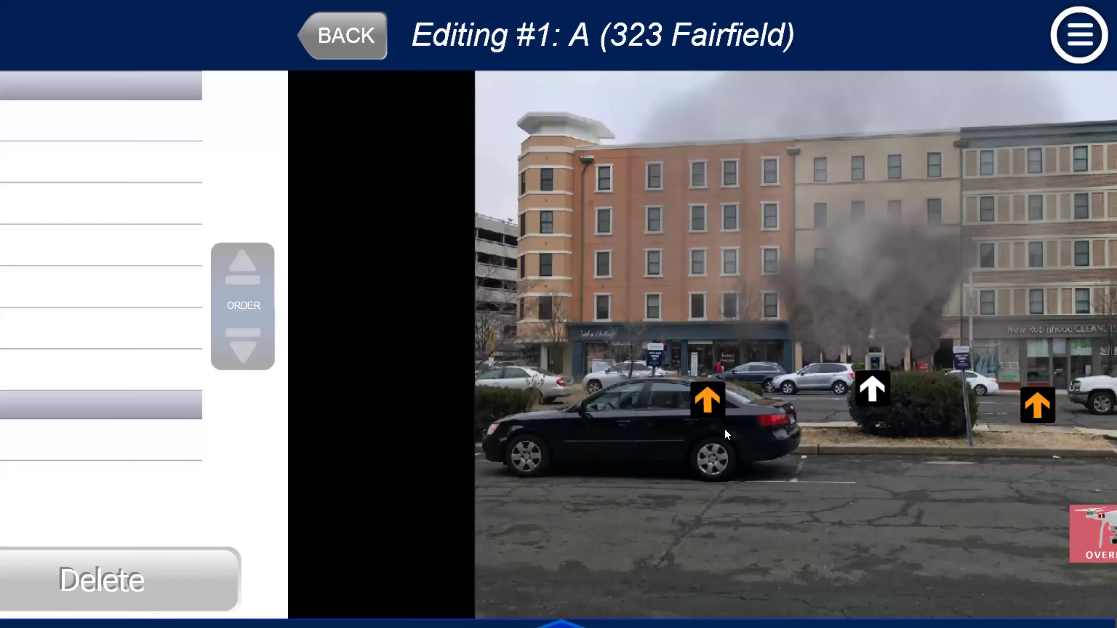
click(60, 384)
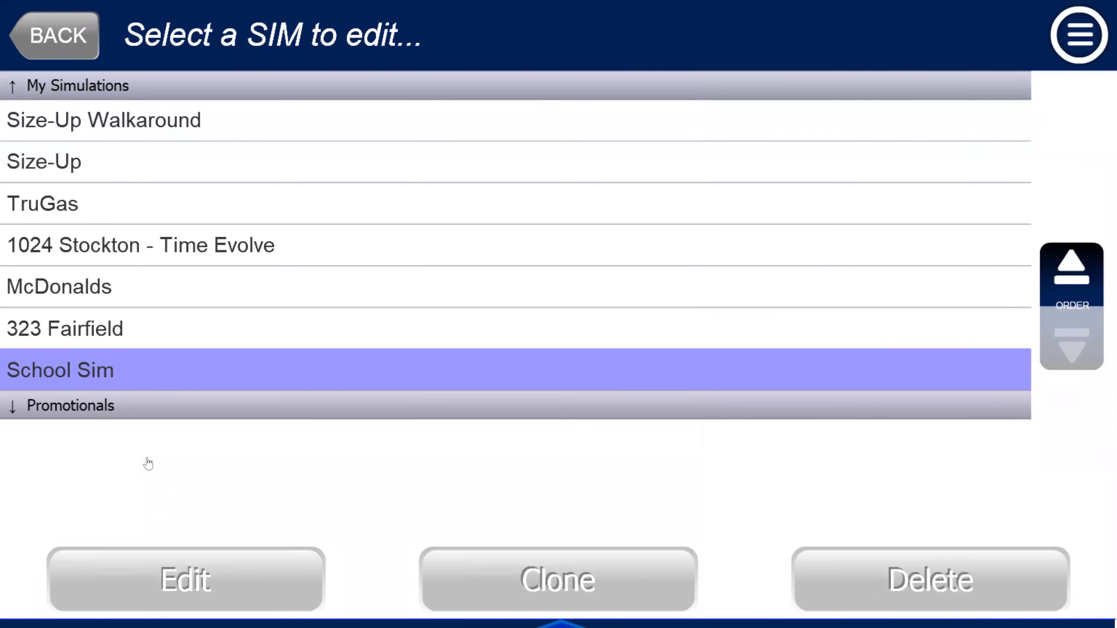
click(187, 581)
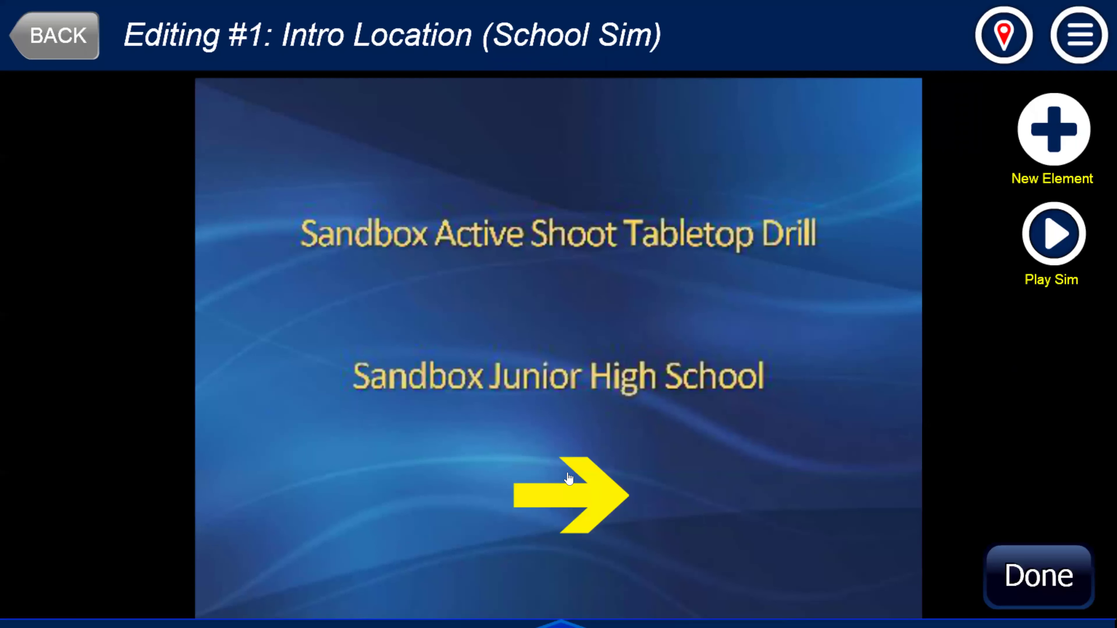
Open and close the yellow arrow element, play School Sim from its Intro Location, and follow the arrow to the school walk choices
click(592, 522)
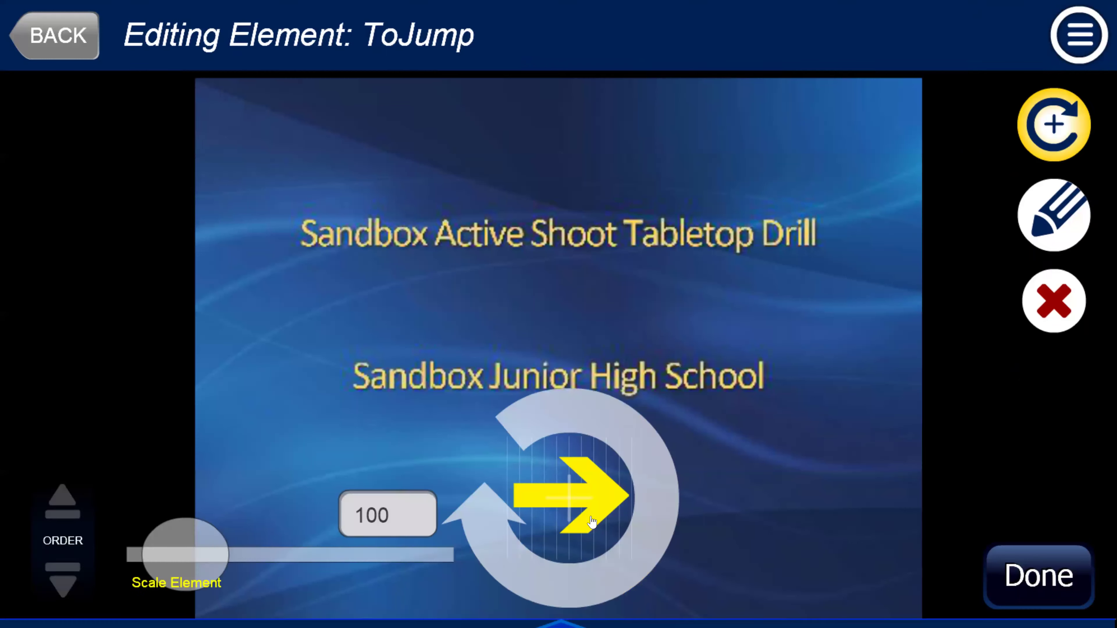
click(1003, 565)
click(1053, 232)
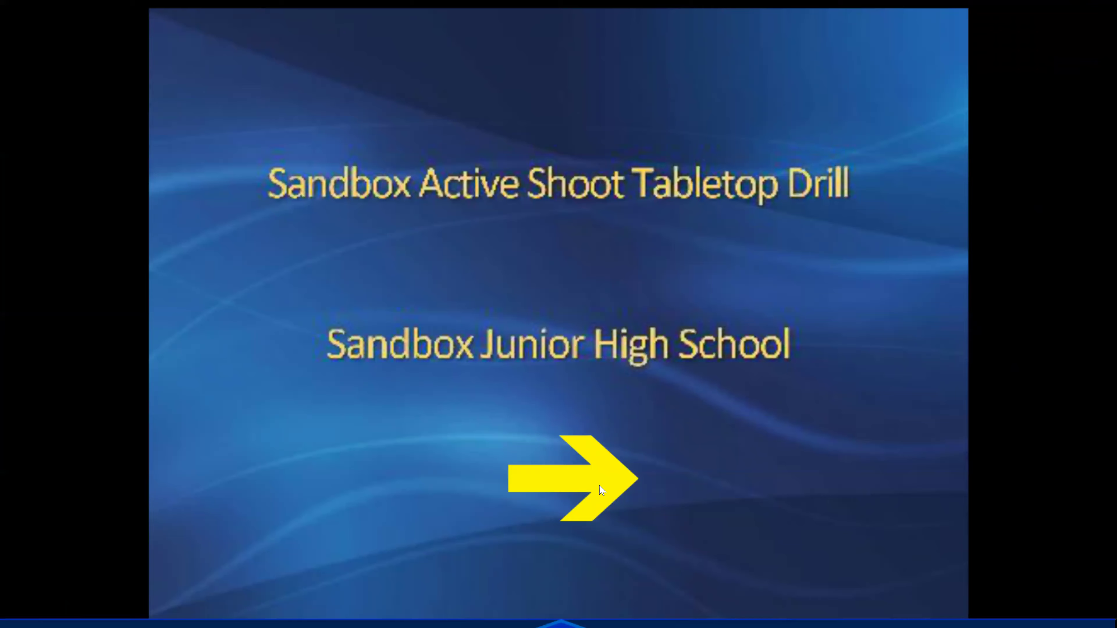
click(691, 472)
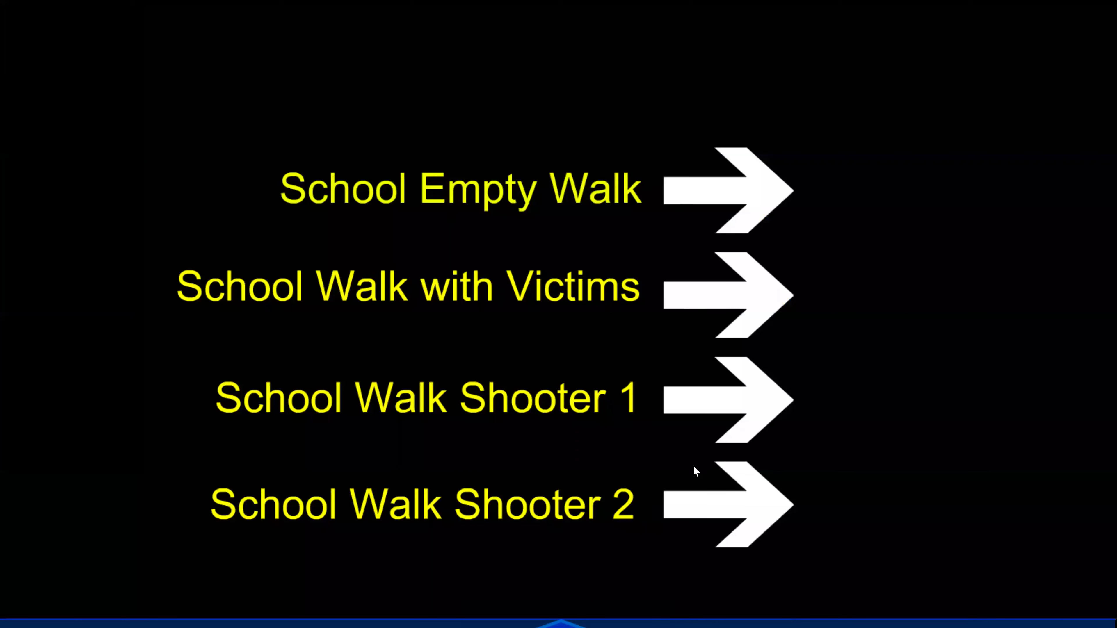